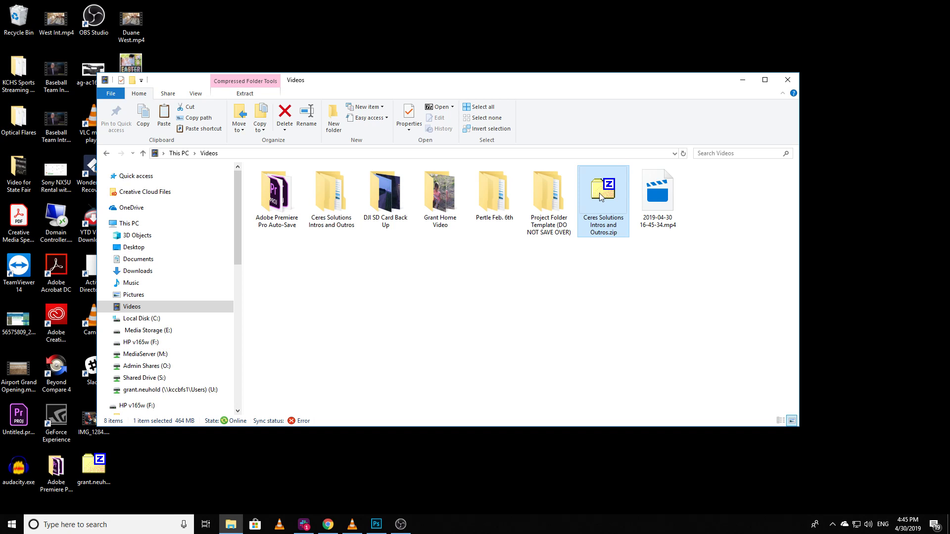
Step: Extract Ceres Solutions Intros and Outros.zip into the current Videos folder with 7-Zip, replacing all existing files
right_click(601, 197)
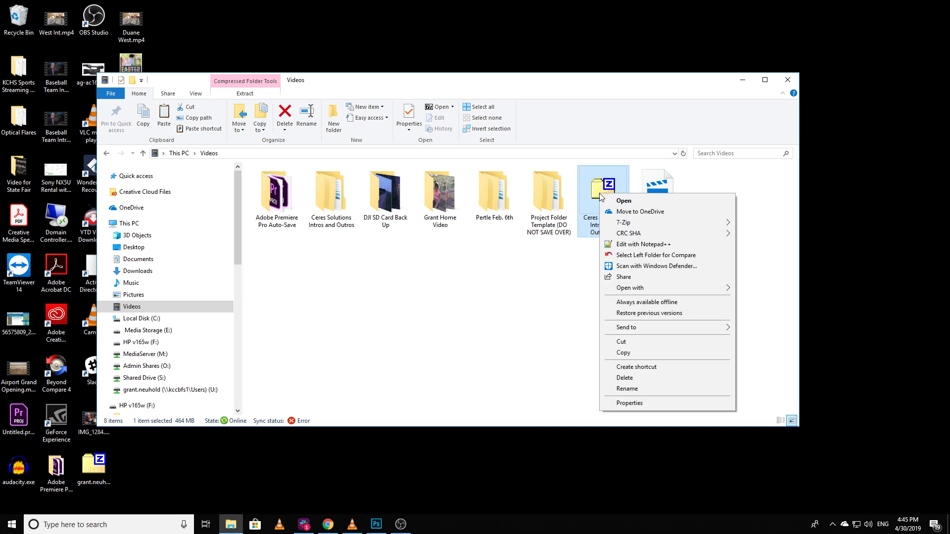
mouse_move(616, 226)
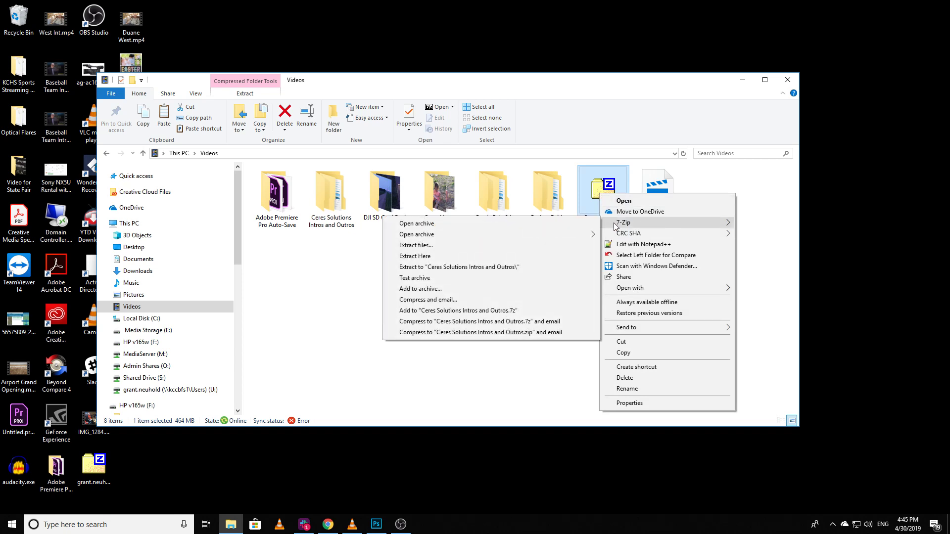
left_click(450, 256)
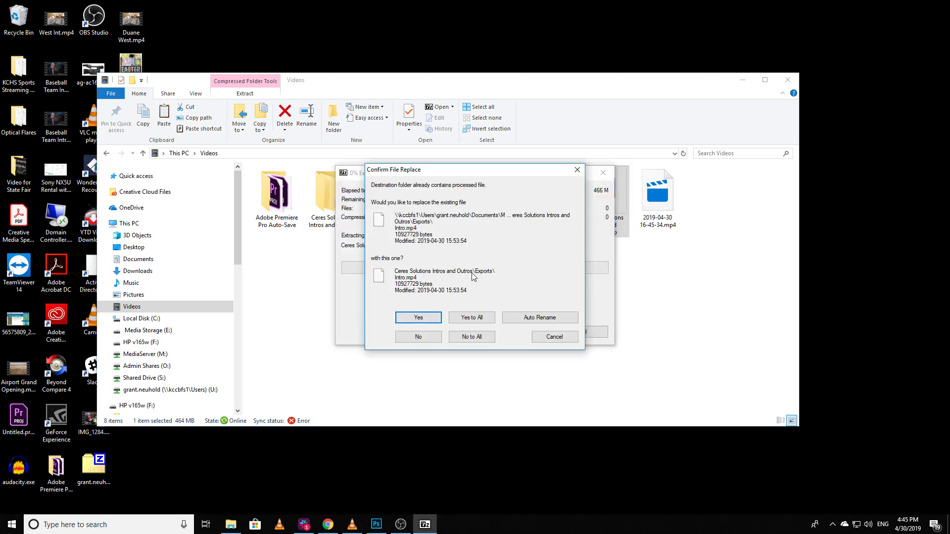
left_click(476, 319)
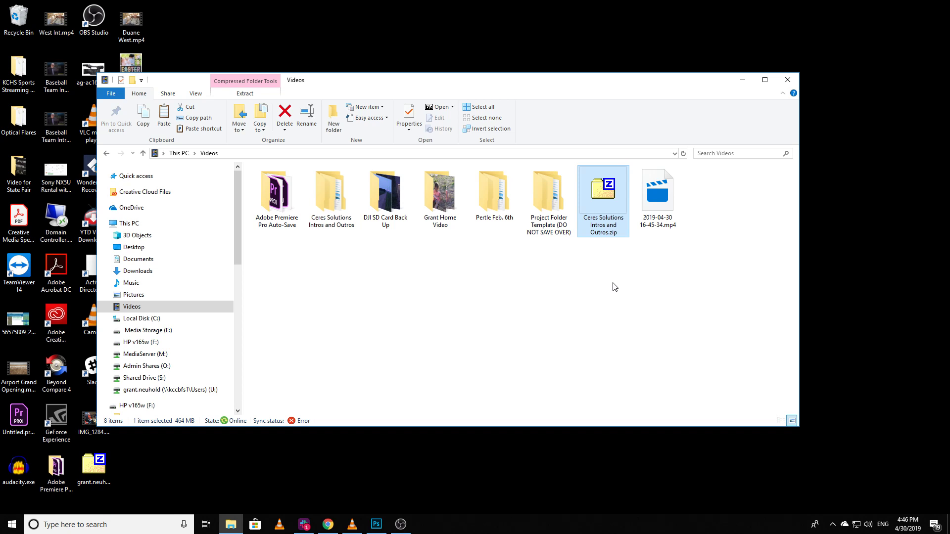
Step: Look through the Exports, Footage, Graphics and Music-Audio subfolders of the extracted Ceres Solutions Intros and Outros folder
left_click(332, 203)
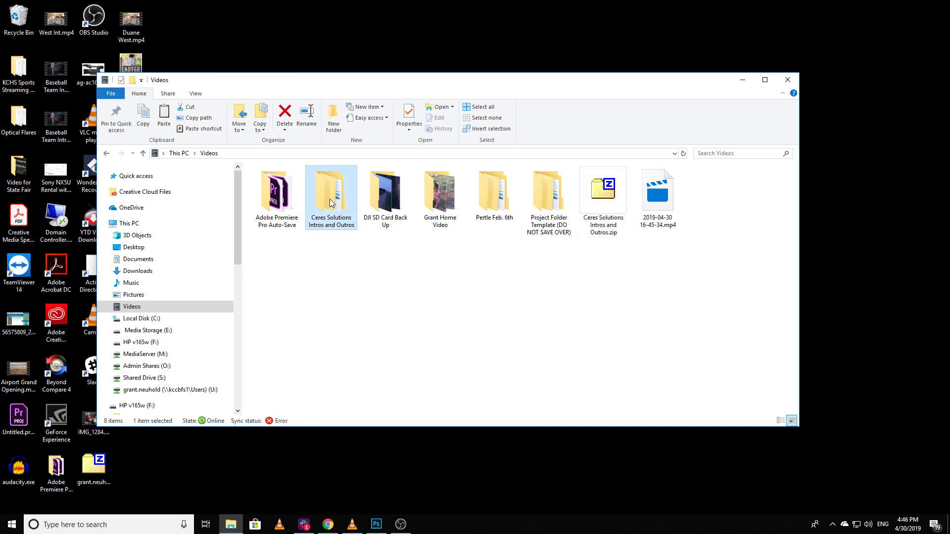
double_click(330, 203)
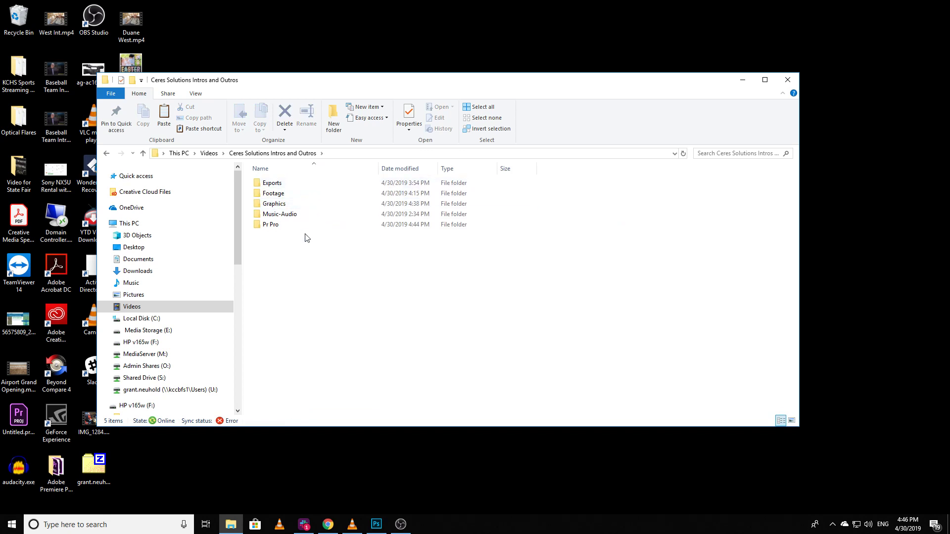
double_click(275, 184)
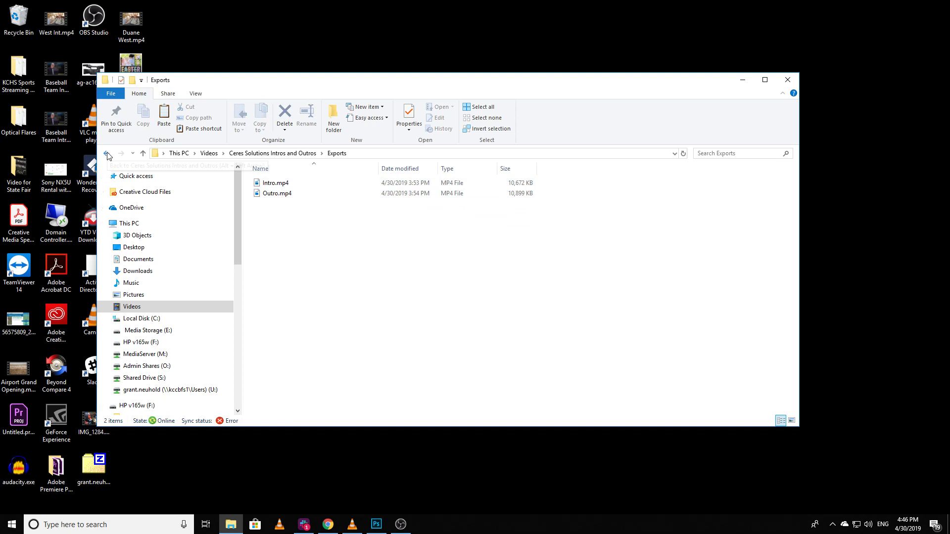
left_click(108, 154)
double_click(274, 194)
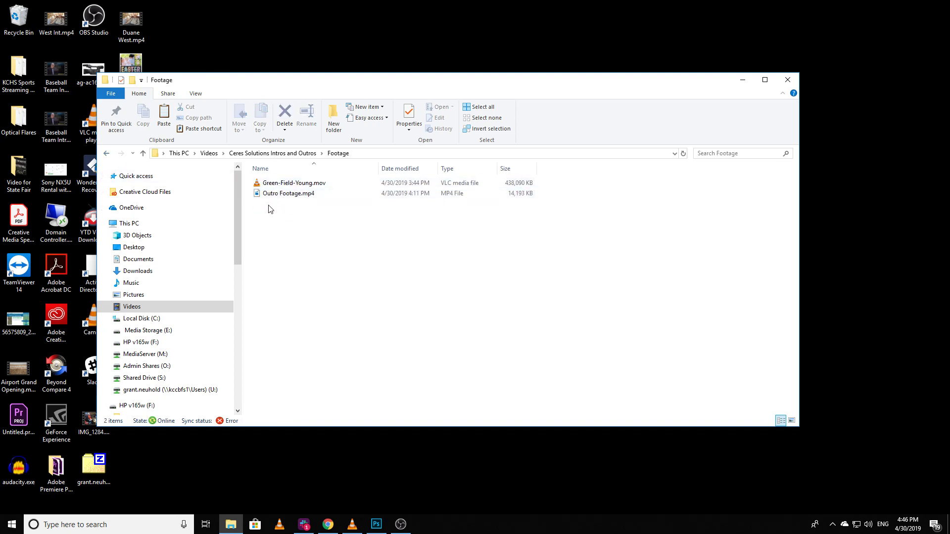
left_click(107, 154)
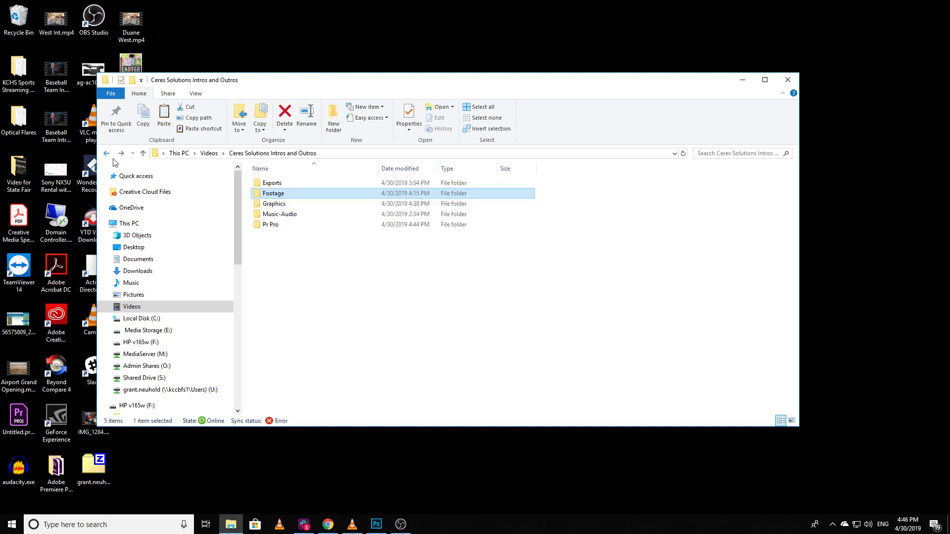
double_click(275, 203)
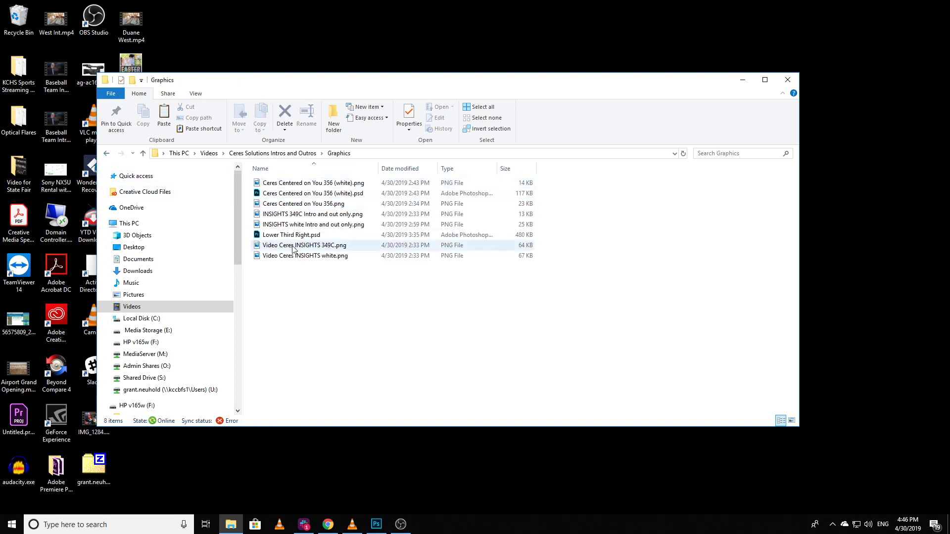
left_click(107, 154)
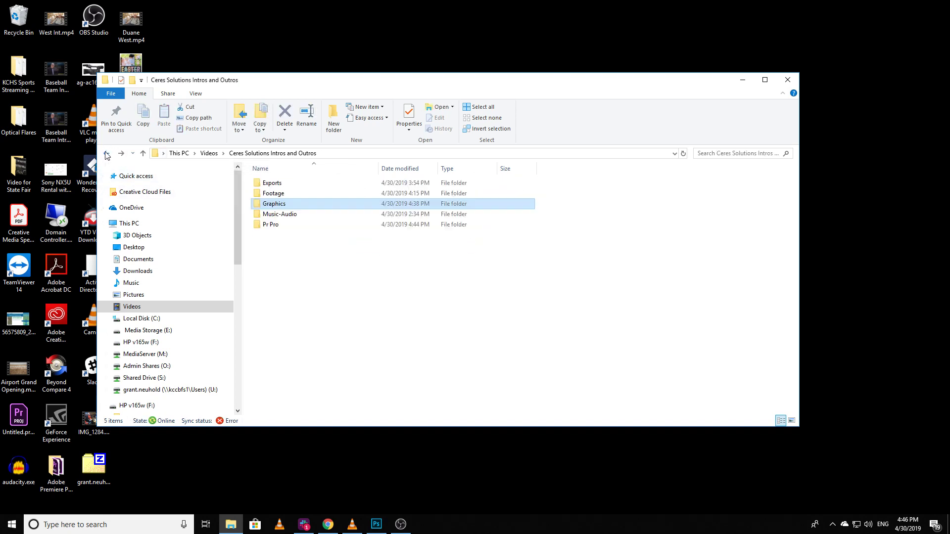
key("Down")
key("Return")
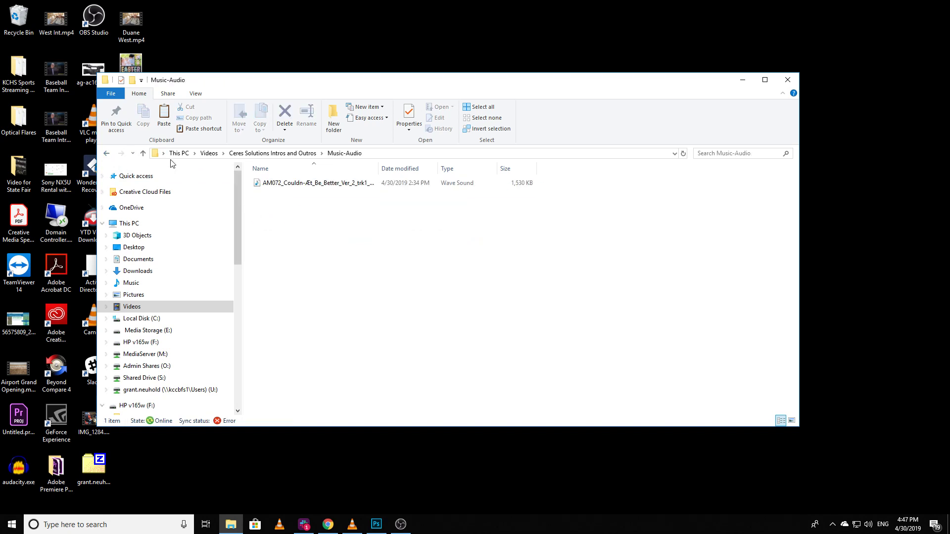
left_click(108, 154)
Step: Open the Intro-Outro.prproj project from the Pr Pro folder in Adobe Premiere Pro
double_click(273, 225)
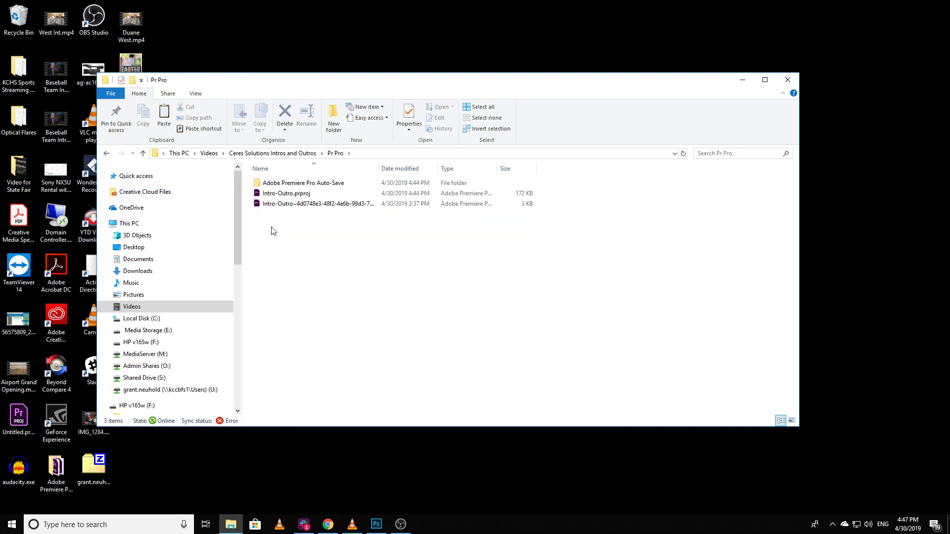
left_click(278, 195)
double_click(278, 193)
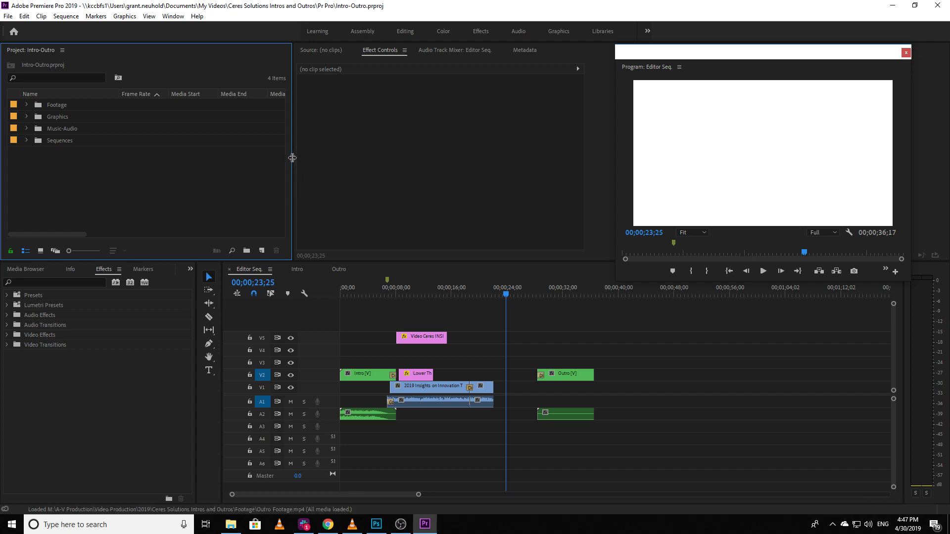
Step: Check which workspace is active in the list of available workspaces
left_click(173, 16)
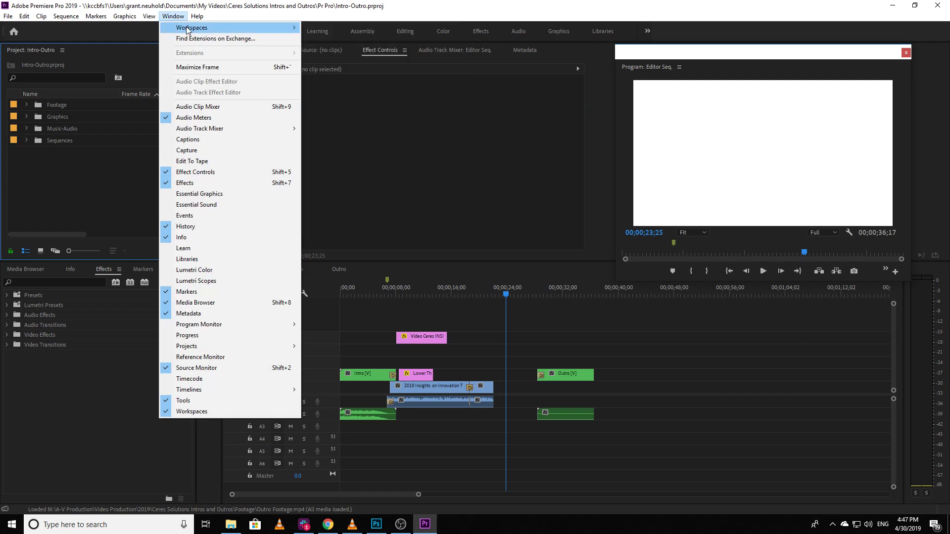
mouse_move(191, 28)
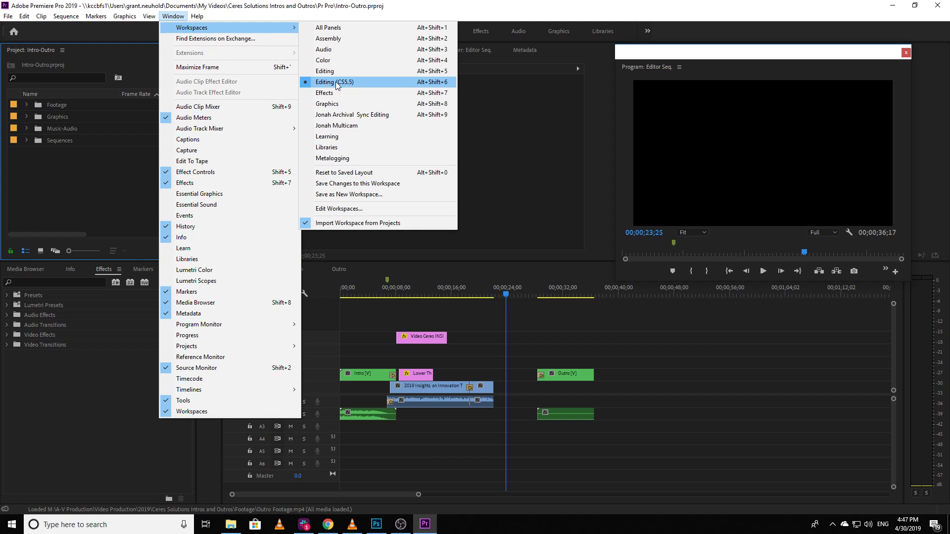
left_click(175, 18)
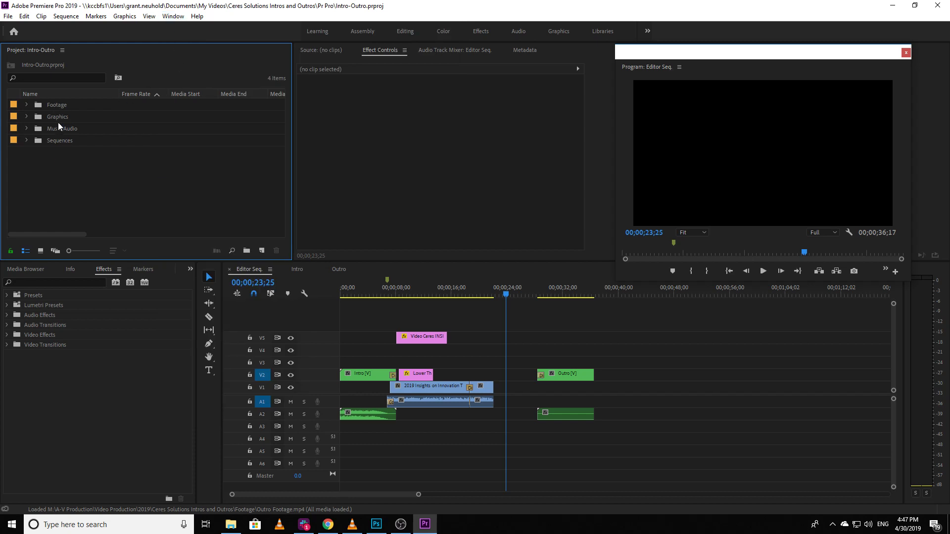
Step: Examine the contents of the project's Footage, Graphics and Music-Audio bins, collapsing each one again
left_click(26, 104)
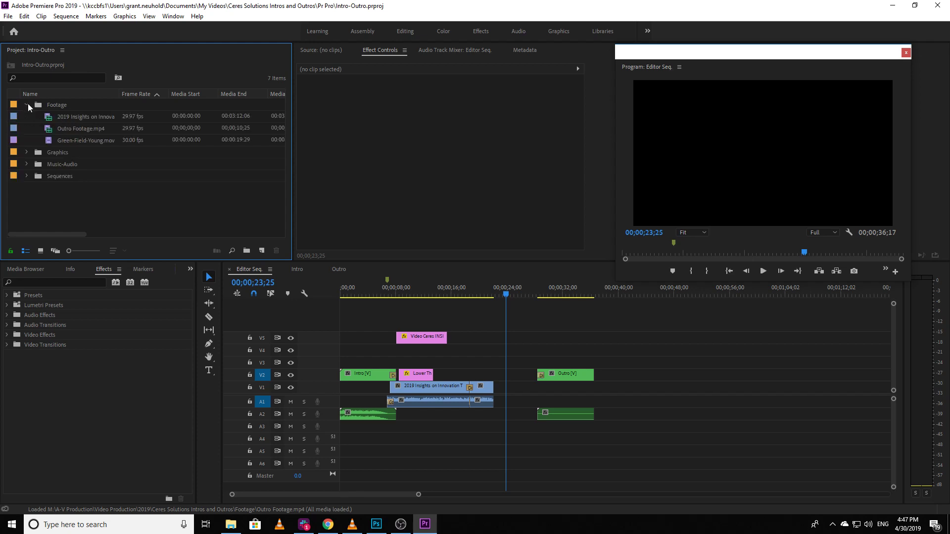
left_click(28, 104)
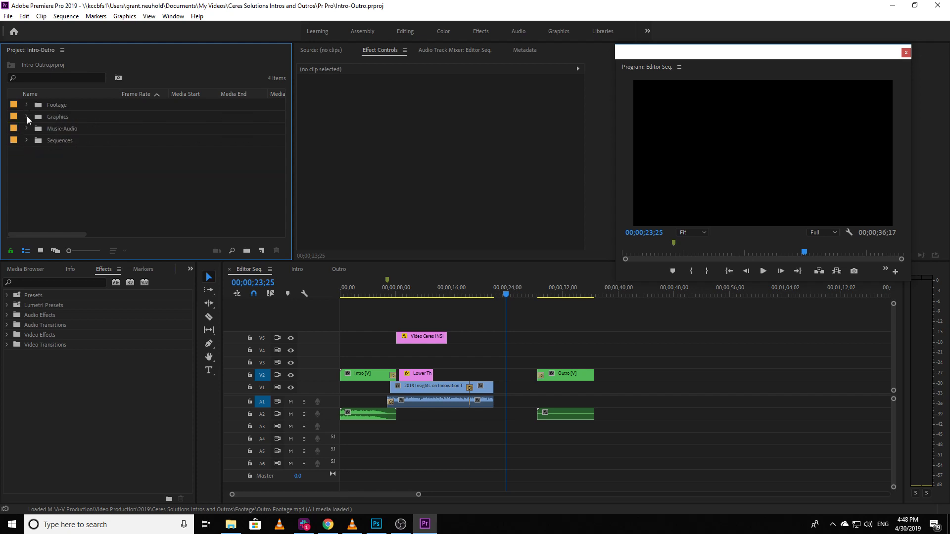
left_click(27, 116)
left_click(27, 116)
left_click(27, 128)
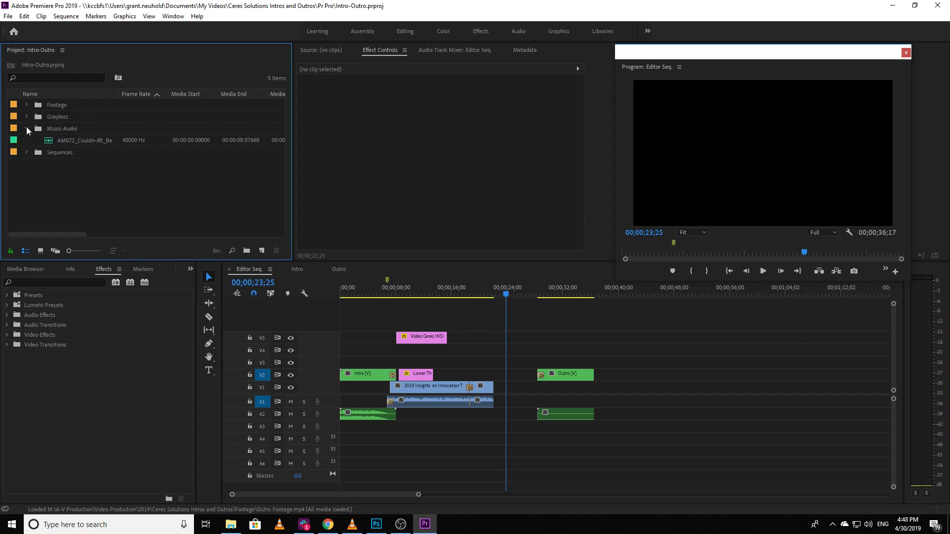
left_click(26, 129)
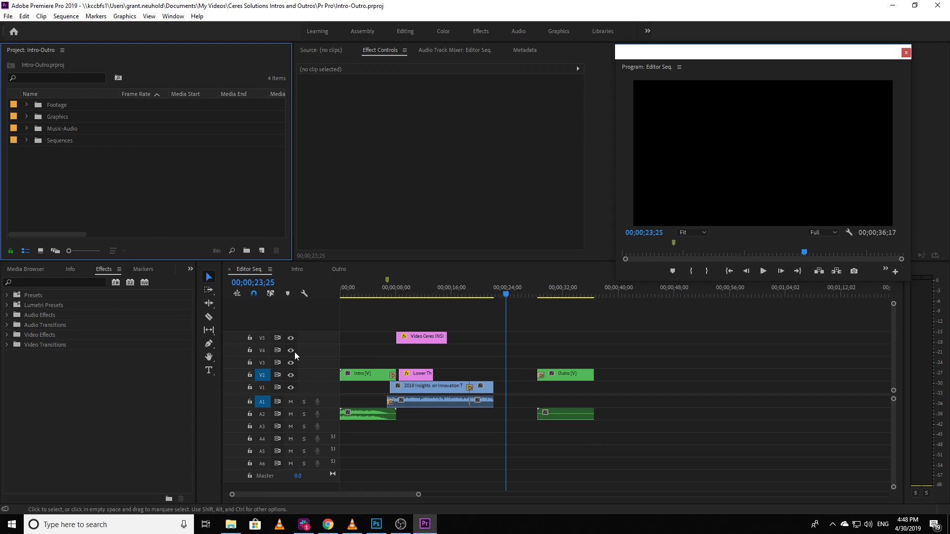
Step: Play Editor Seq. from the start through the intro into the interview footage, and scrub back over the intro
left_click(360, 292)
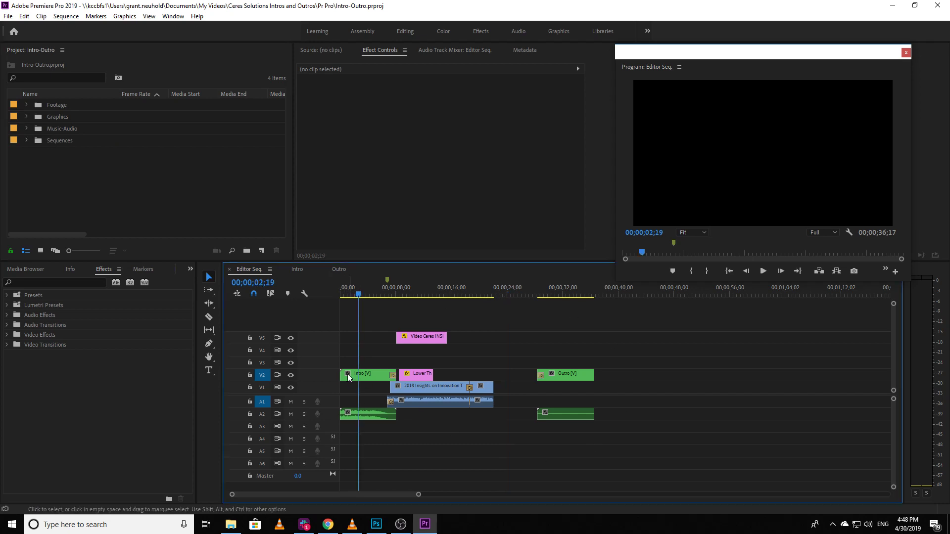
key("=")
key("=")
key("=")
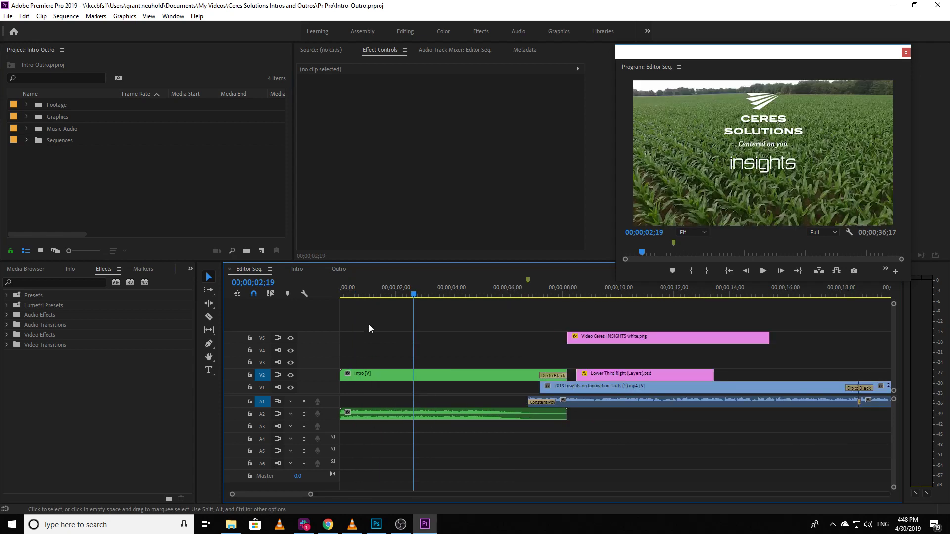
left_click_drag(355, 295, 332, 297)
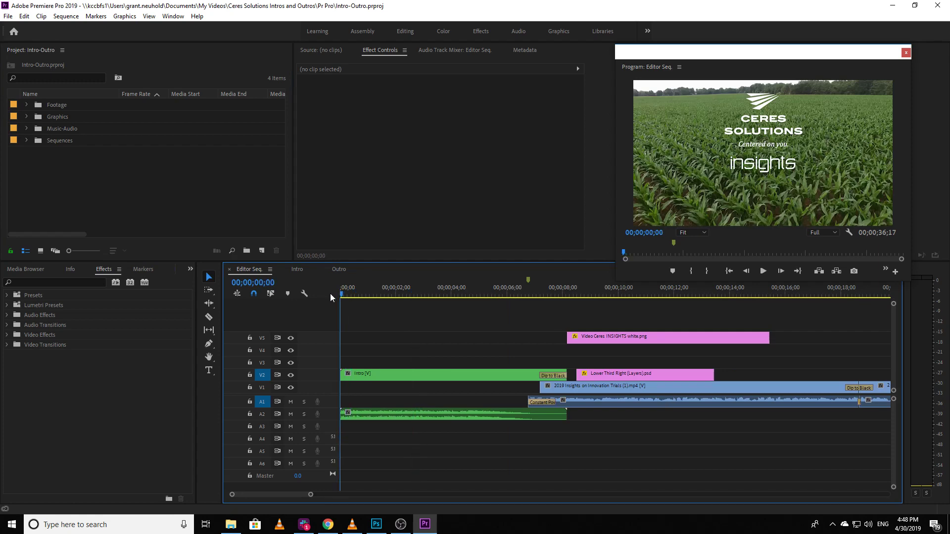
key("space")
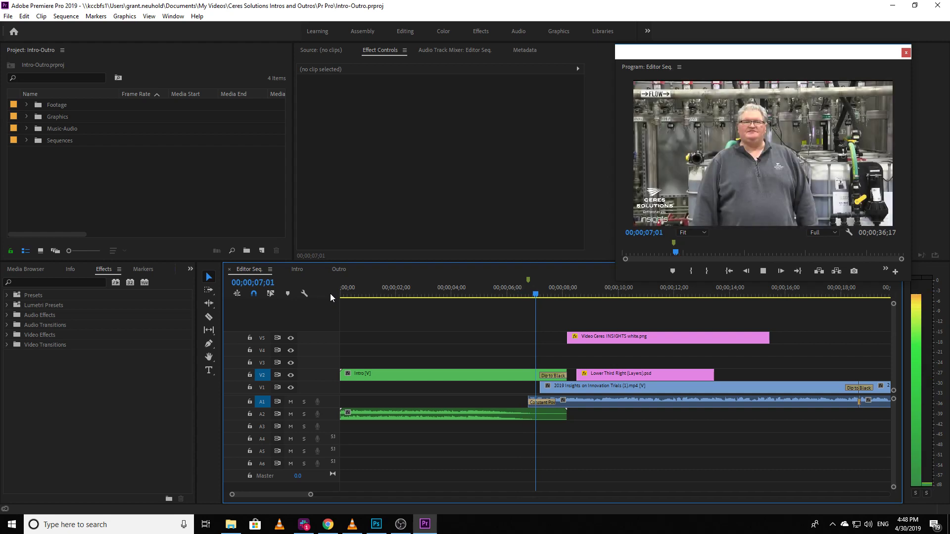
key("space")
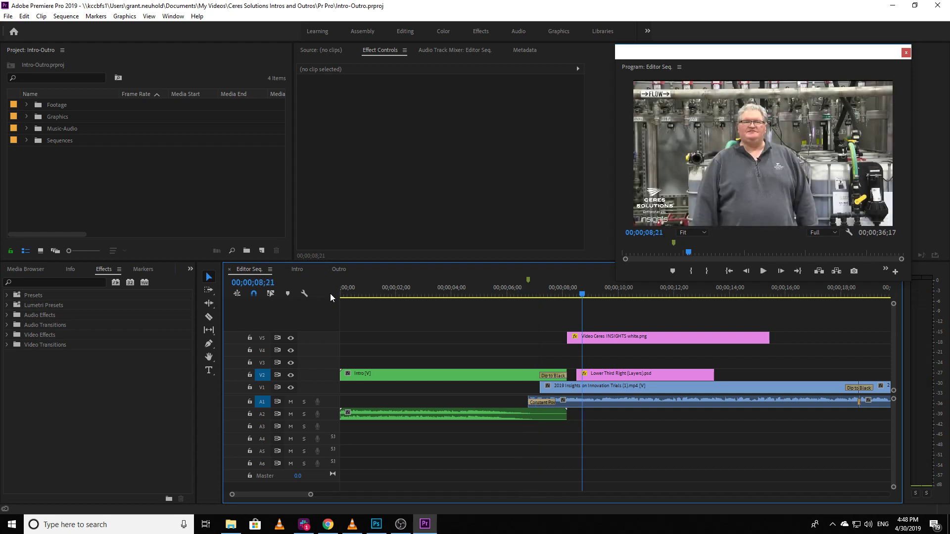
left_click_drag(352, 292, 386, 305)
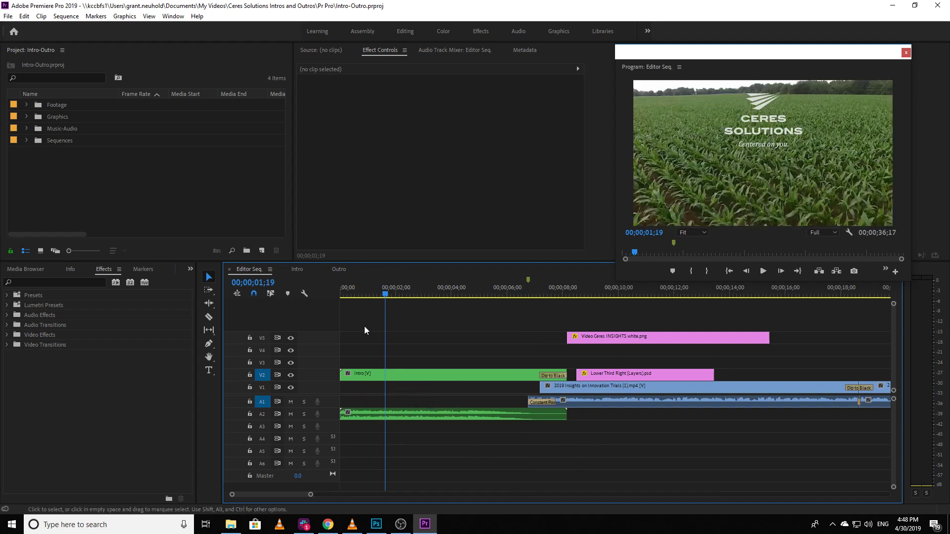
Step: In the Intro sequence, replace the "Name of Episode" title text with "Change the Name" using the Type tool
left_click(294, 270)
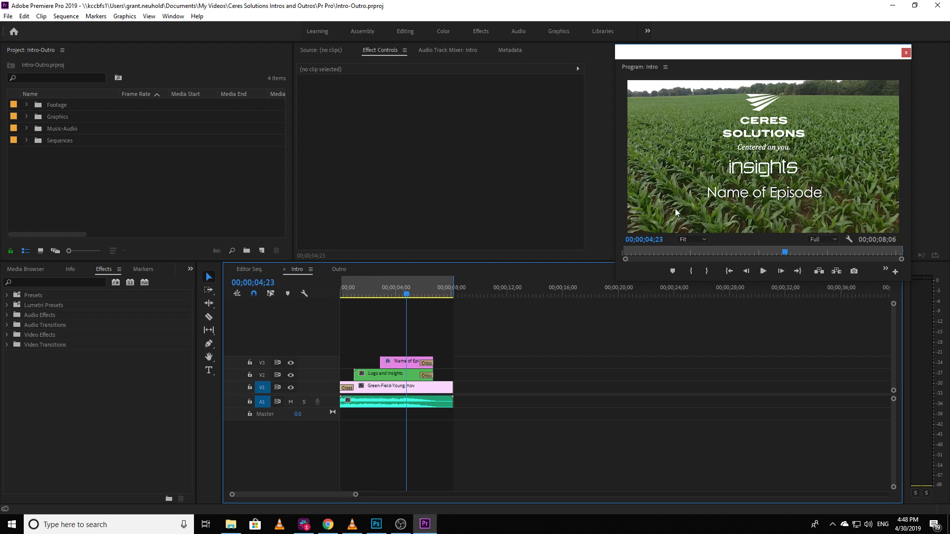
left_click(402, 362)
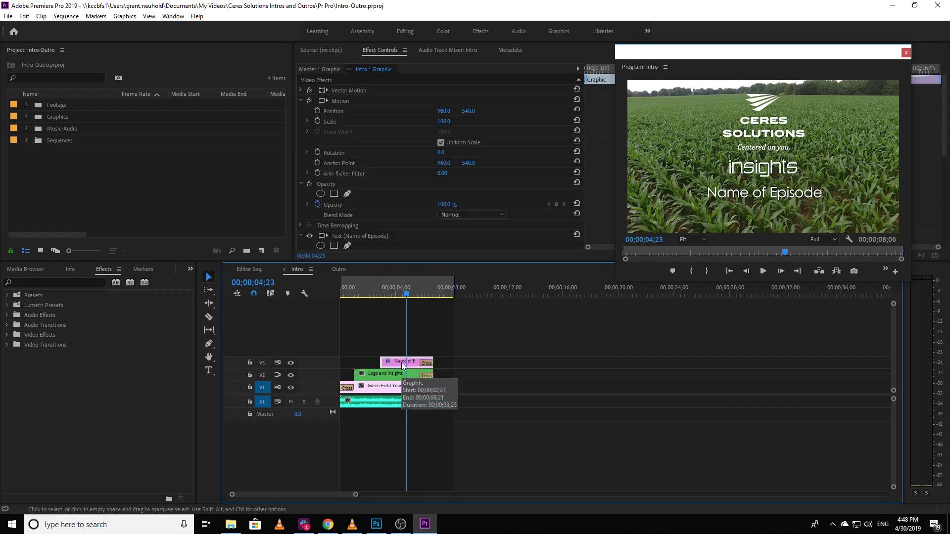
left_click(208, 372)
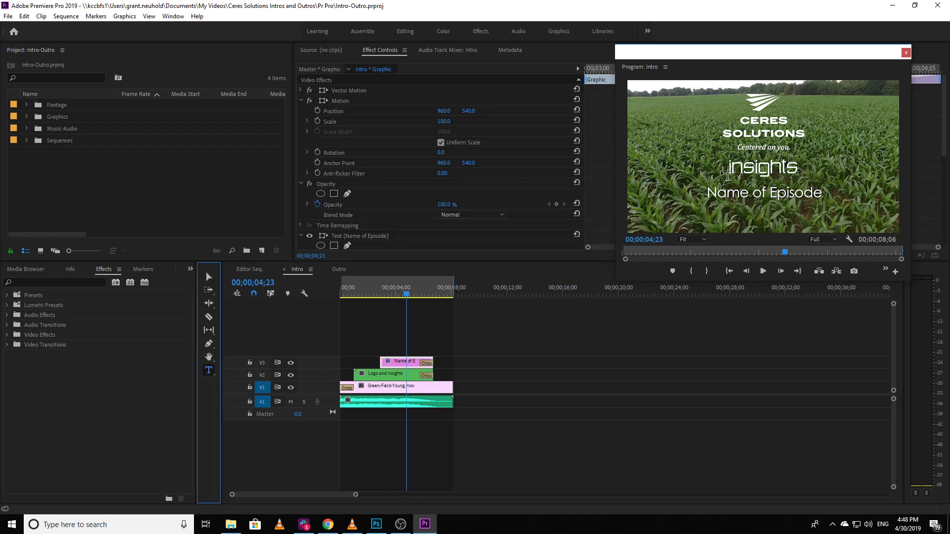
left_click(726, 195)
left_click_drag(726, 196, 823, 193)
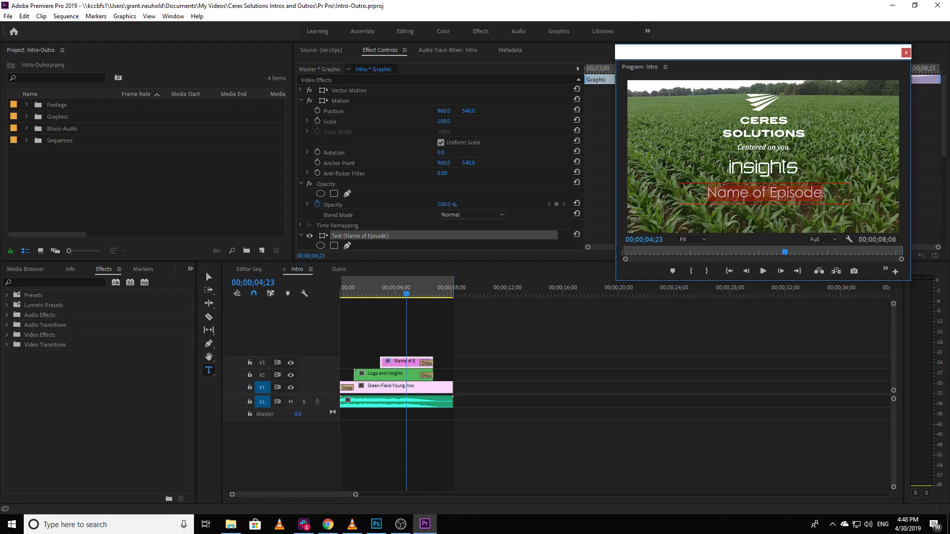
type("Chang")
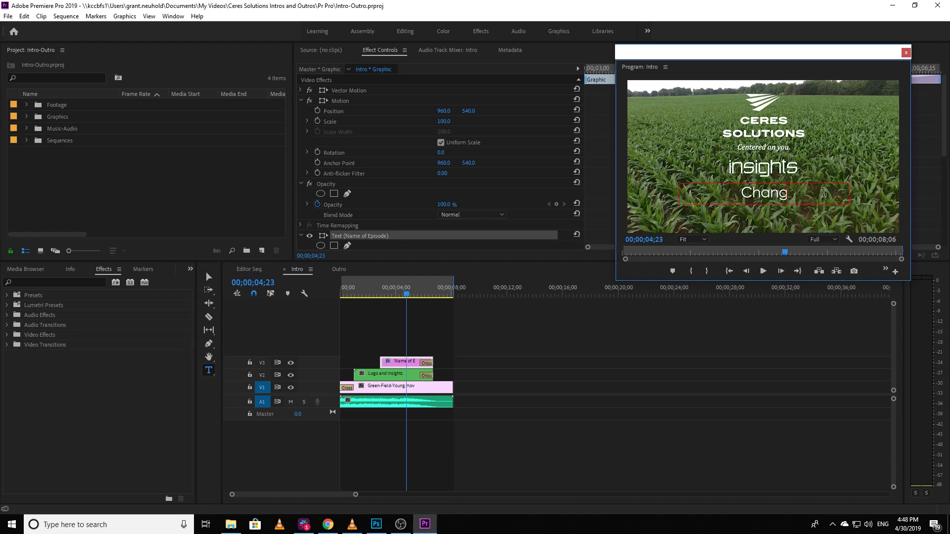
type("e the Name")
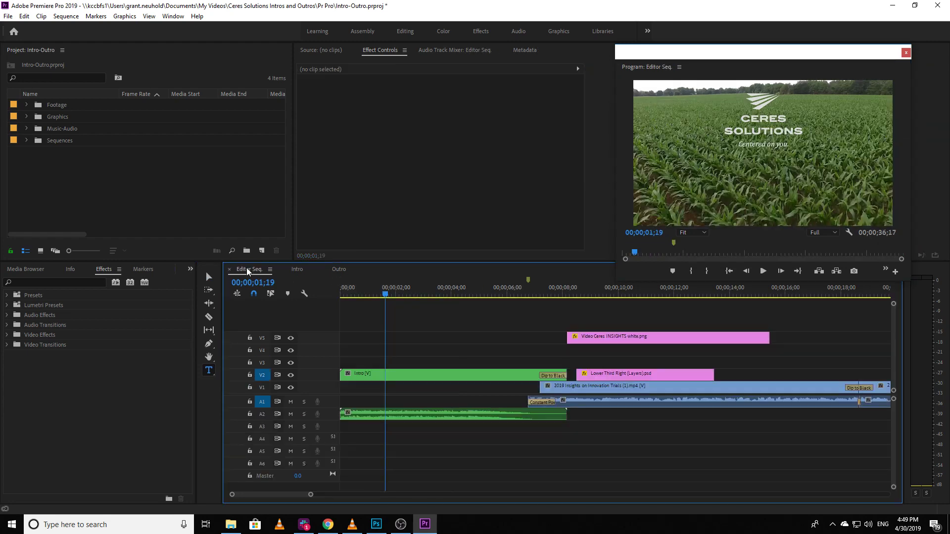
Step: Preview the edited title in Editor Seq. at 00;00;03;08 and open the nested Intro clip's sequence
left_click_drag(386, 294, 431, 294)
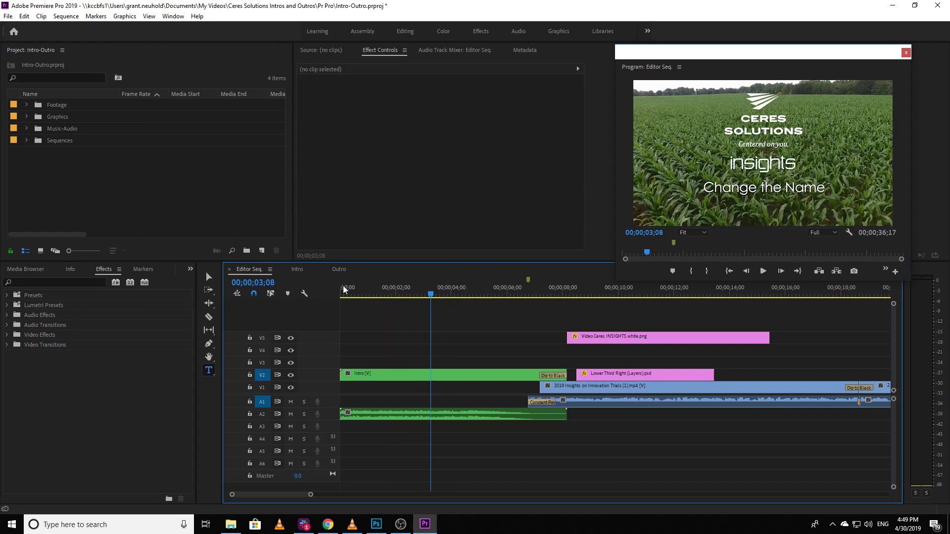
double_click(420, 376)
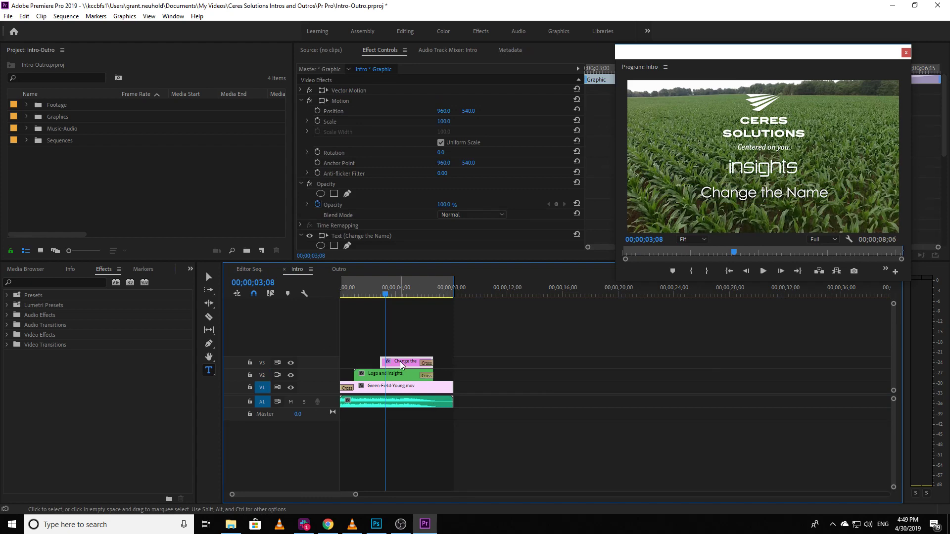
Step: Select the "Change the Name" title text in the Intro sequence with the Type tool, and return to Editor Seq
left_click(210, 372)
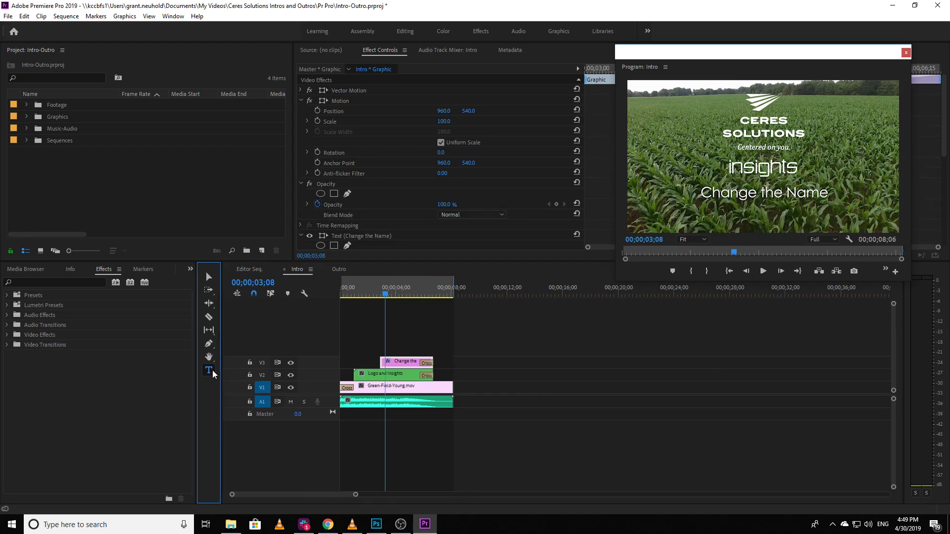
left_click(705, 200)
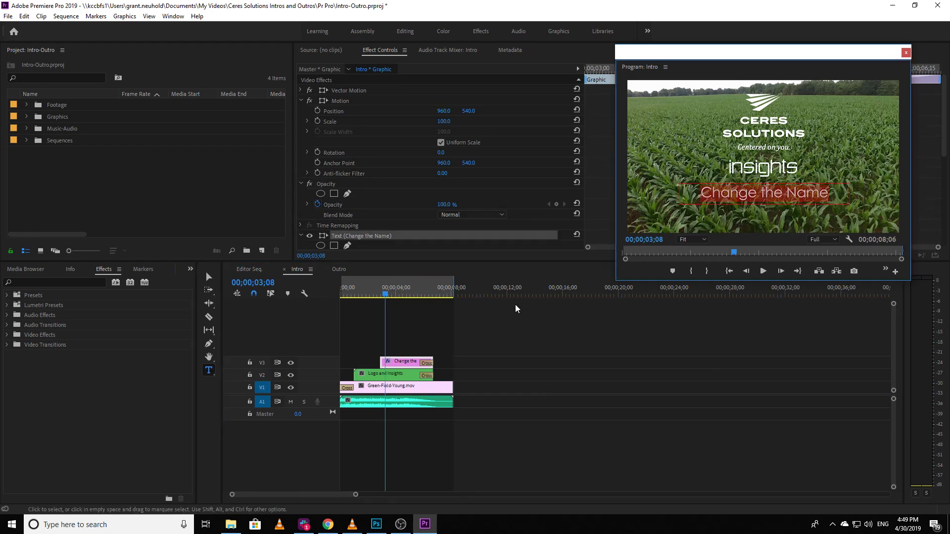
left_click(250, 268)
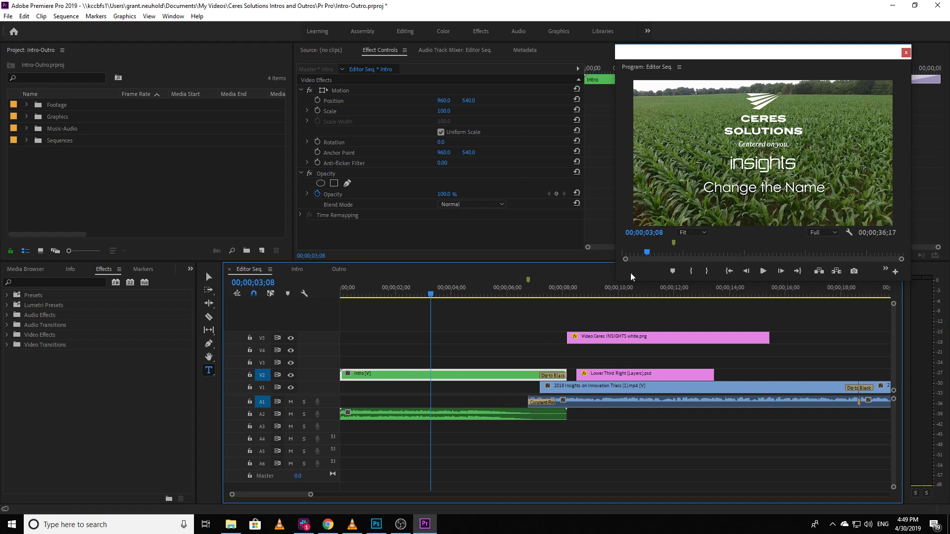
Step: Try extending the start of the V5 logo clip over the intro to about 00;00;05;25, and restore its original start
left_click_drag(567, 337, 502, 337)
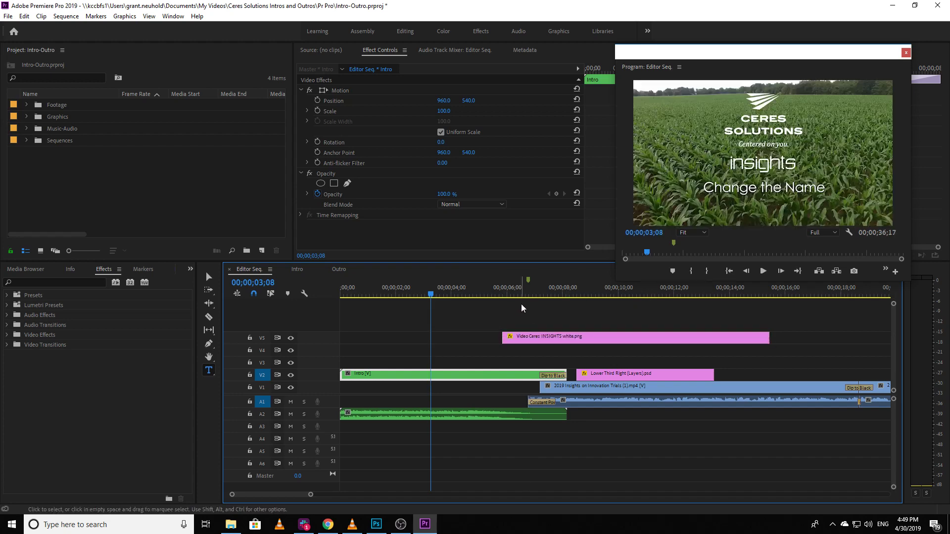
left_click(514, 295)
left_click(525, 340)
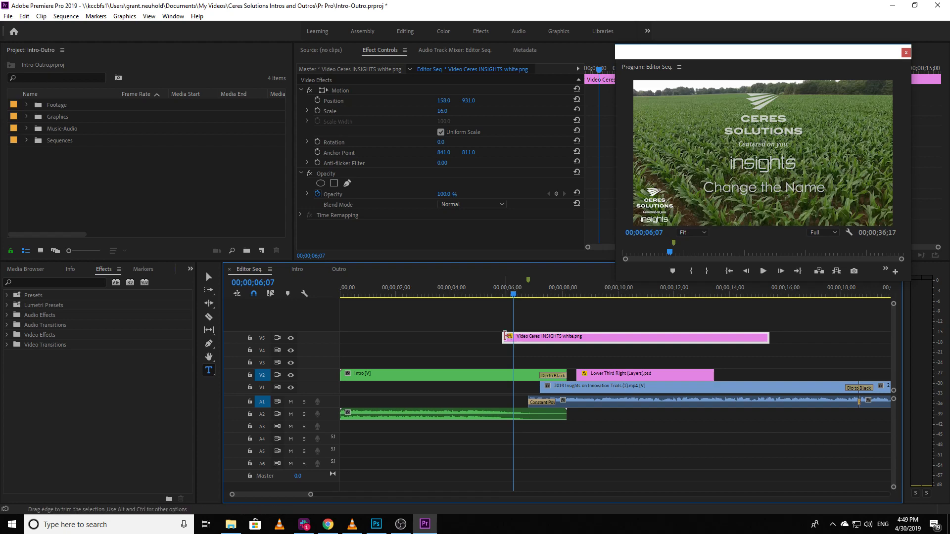
left_click_drag(505, 337, 540, 295)
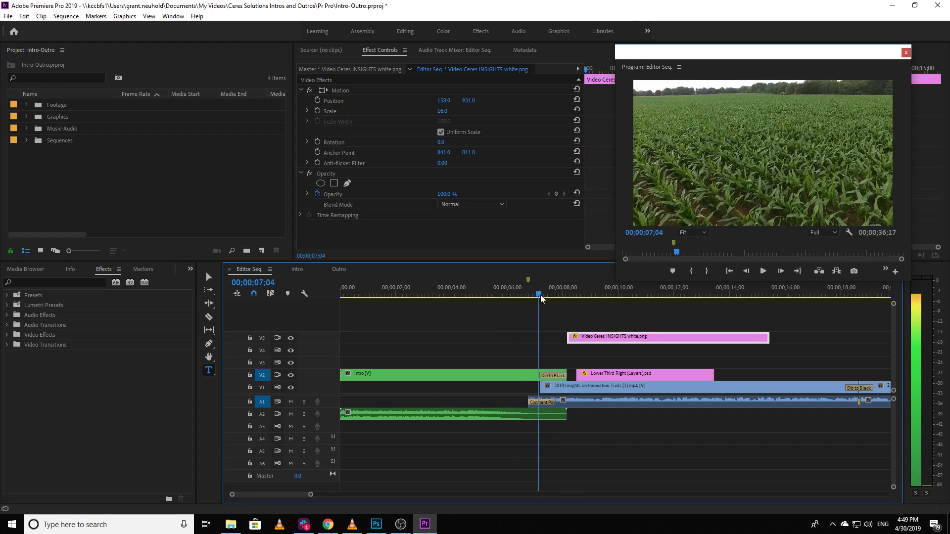
Step: Try starting the V5 logo clip at 00;00;07;05 with a Cross Dissolve at its beginning, and undo both changes
left_click_drag(568, 337, 540, 338)
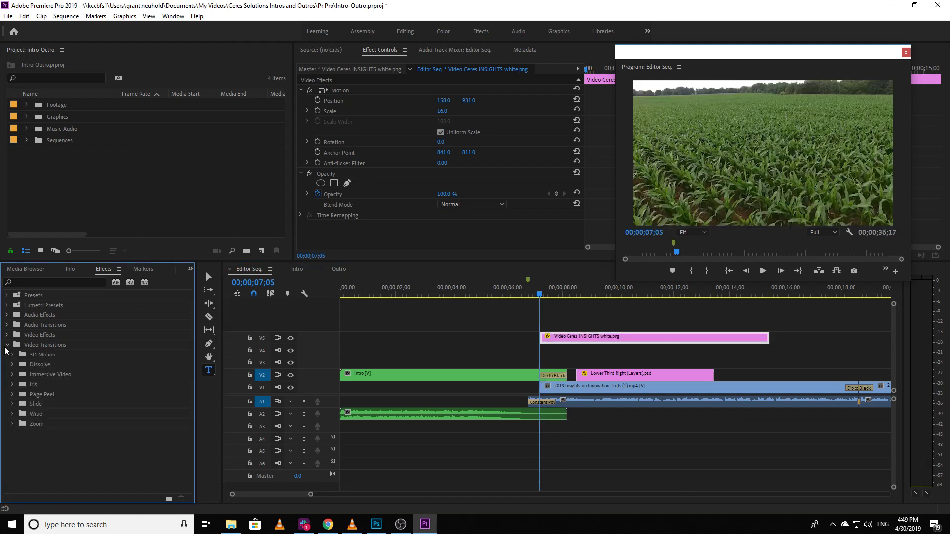
left_click(7, 345)
left_click(12, 365)
left_click_drag(20, 384, 541, 338)
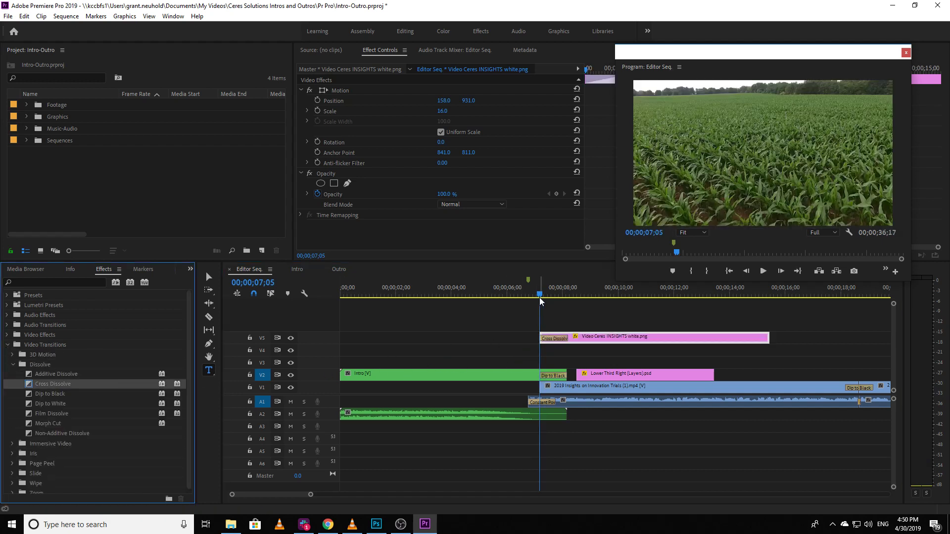
left_click_drag(540, 299, 565, 299)
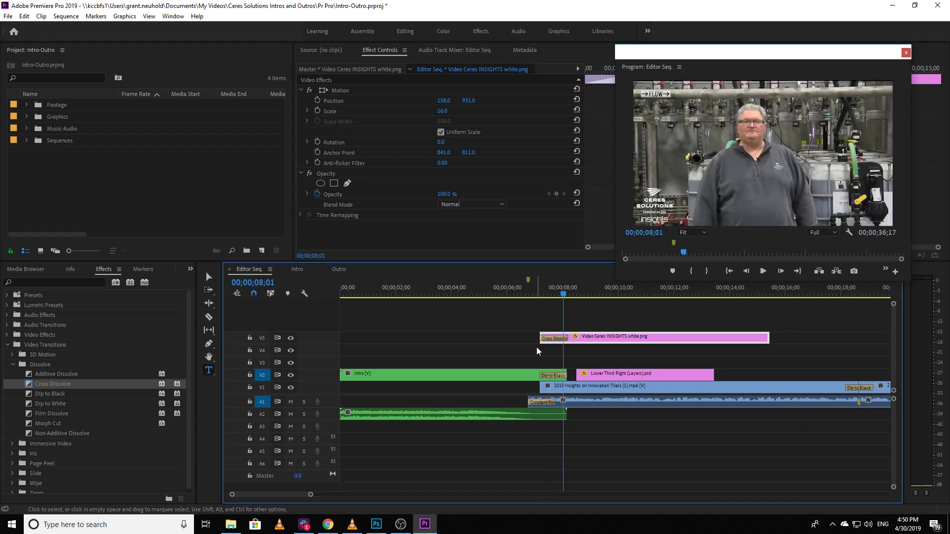
key("ctrl+z")
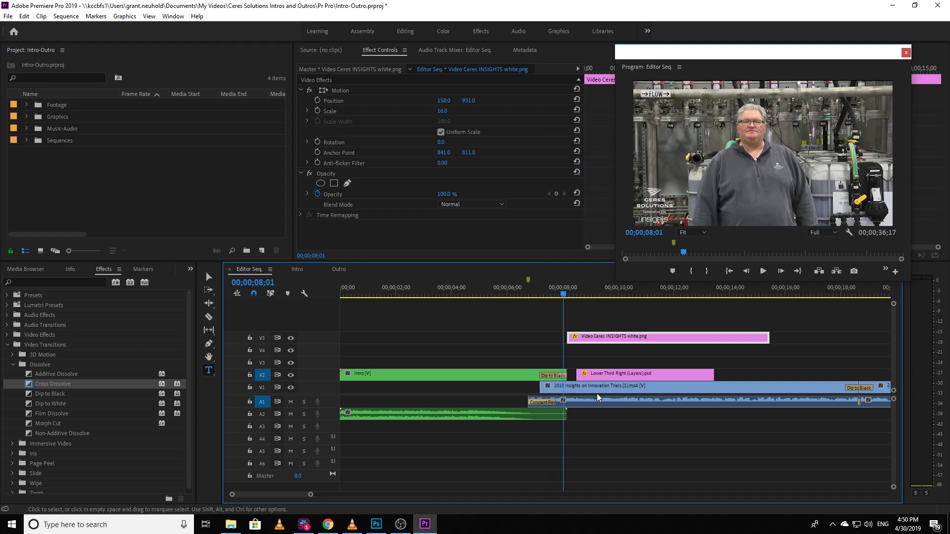
Step: Extend the V5 Video Ceres INSIGHTS white.png clip to the end of the Dip to Black between the interview clips on V1
key("minus")
key("minus")
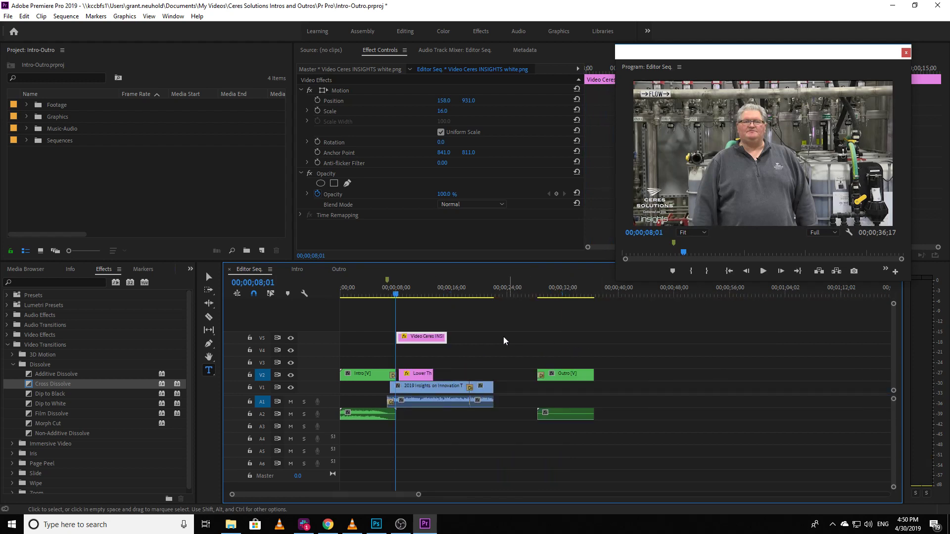
left_click_drag(446, 337, 818, 335)
key("minus")
key("minus")
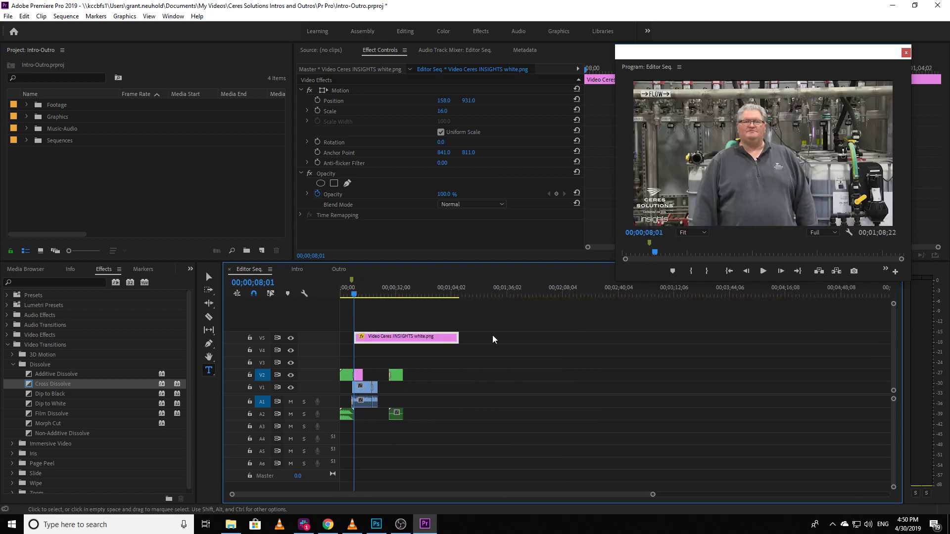
left_click_drag(458, 337, 372, 339)
key("equal")
key("equal")
key("equal")
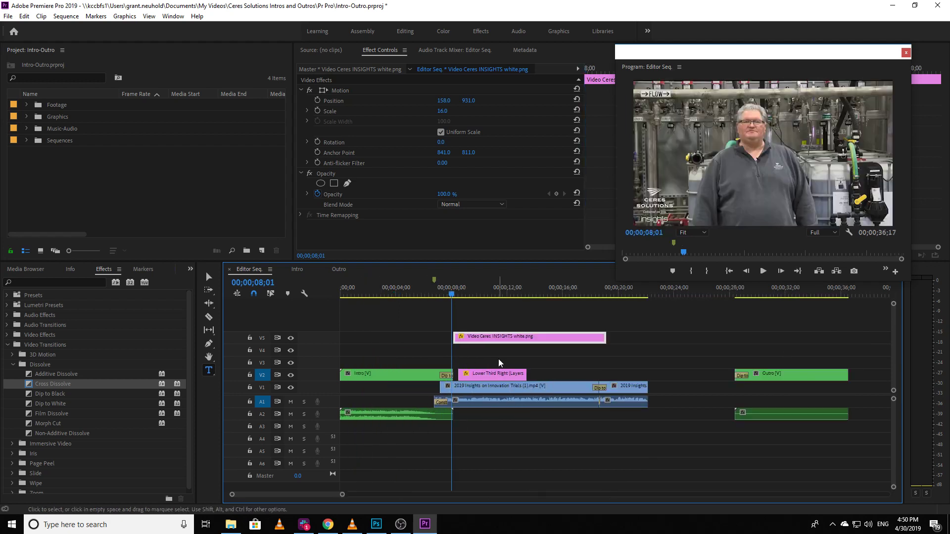
key("equal")
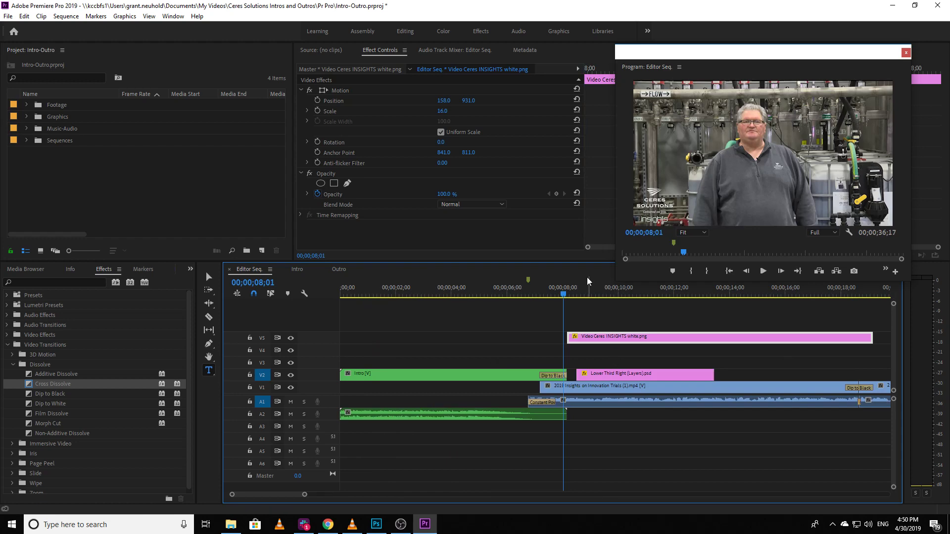
Step: Play Editor Seq. from about 00;00;05;25 through the Dip to Black into the interview, and scrub over the transition to 00;00;08;07
left_click_drag(534, 295, 504, 297)
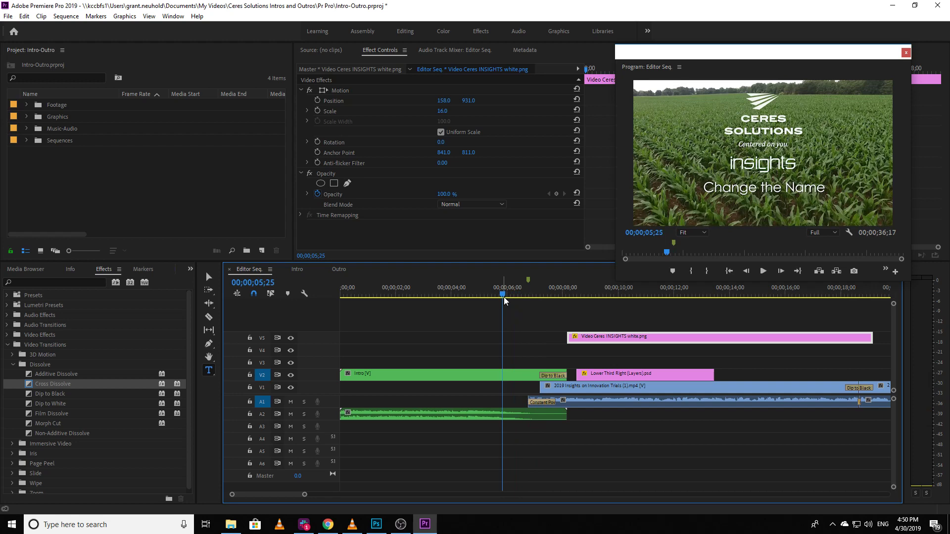
key("space")
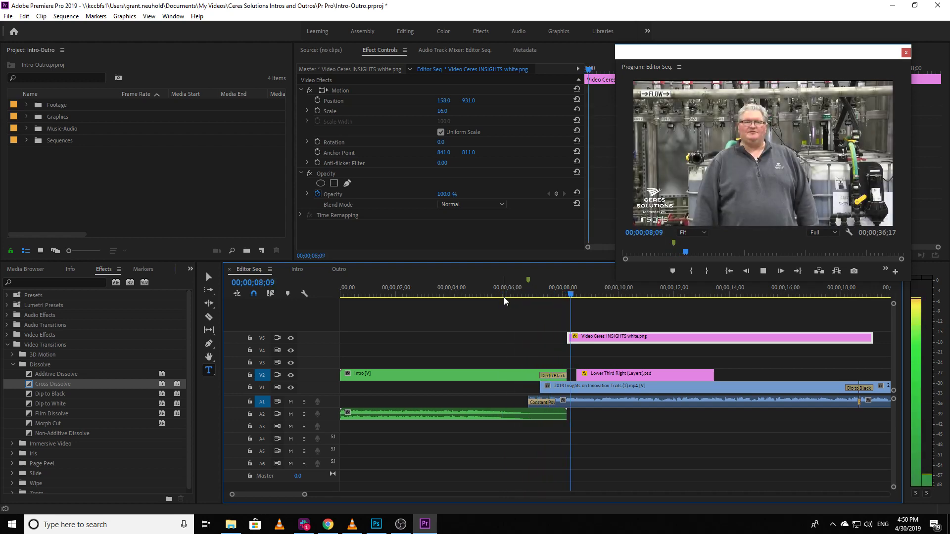
key("space")
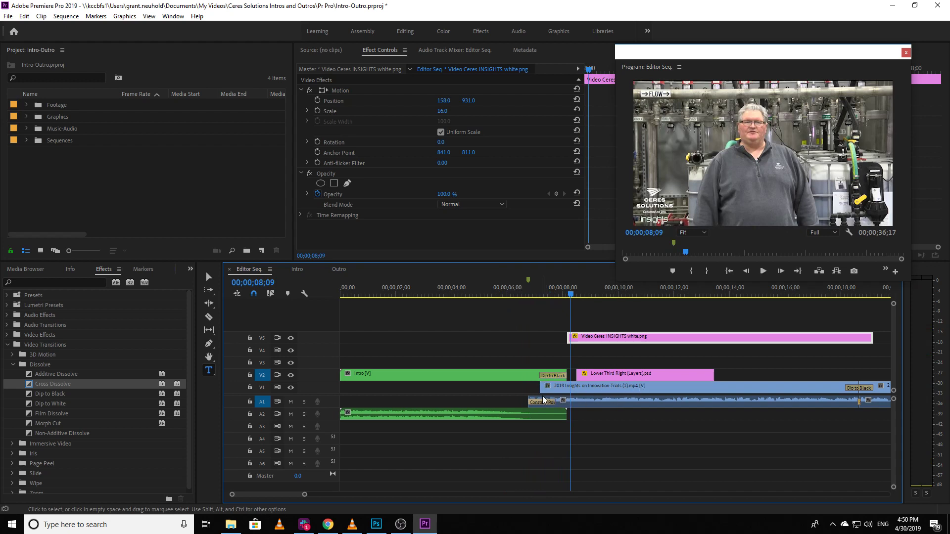
left_click_drag(515, 292, 498, 304)
key("space")
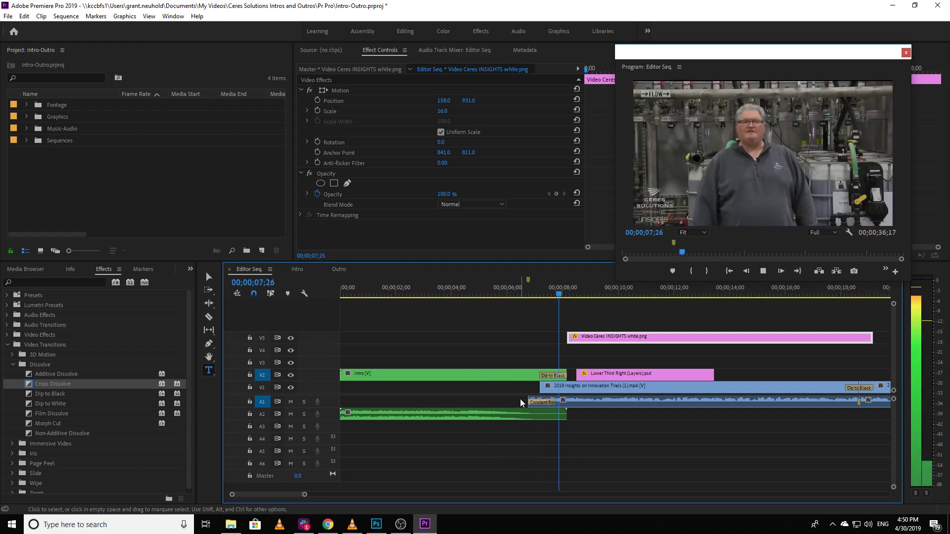
left_click_drag(536, 291, 562, 295)
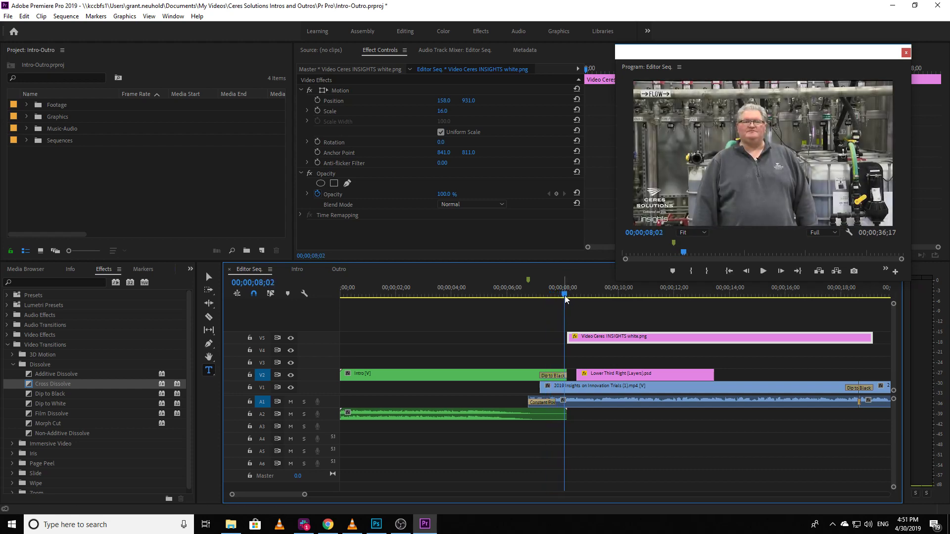
left_click(568, 294)
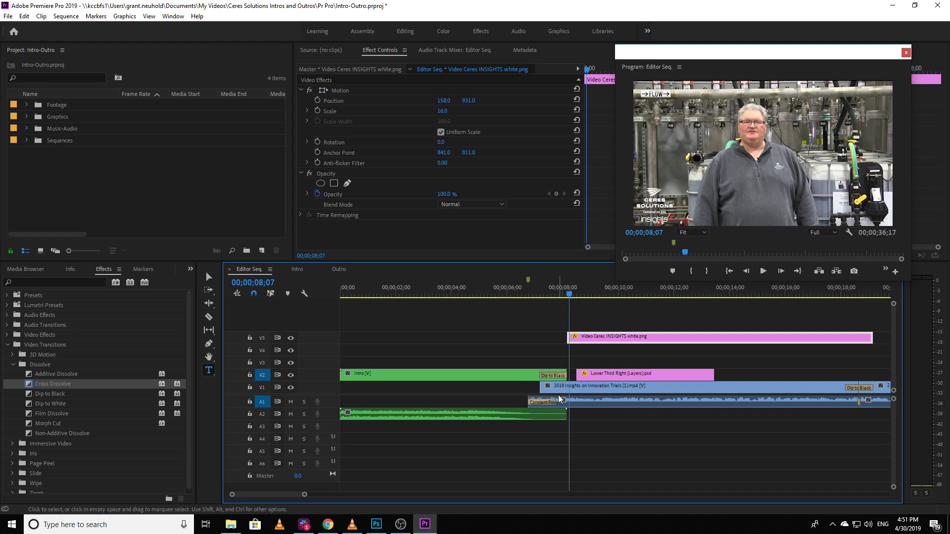
Step: Play the lower third's entrance and exit over the interview from 00;00;08;07 to 00;00;13;19
key("minus")
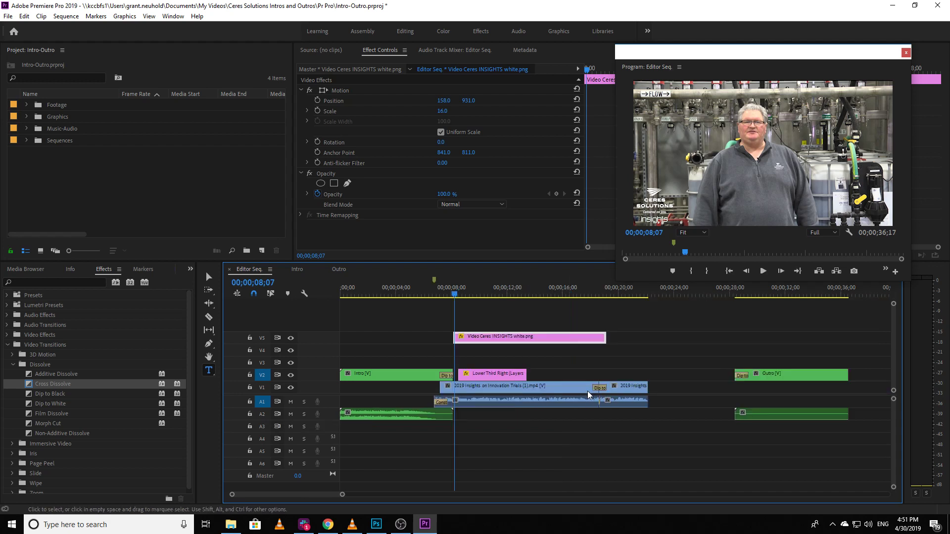
key("equal")
key("equal")
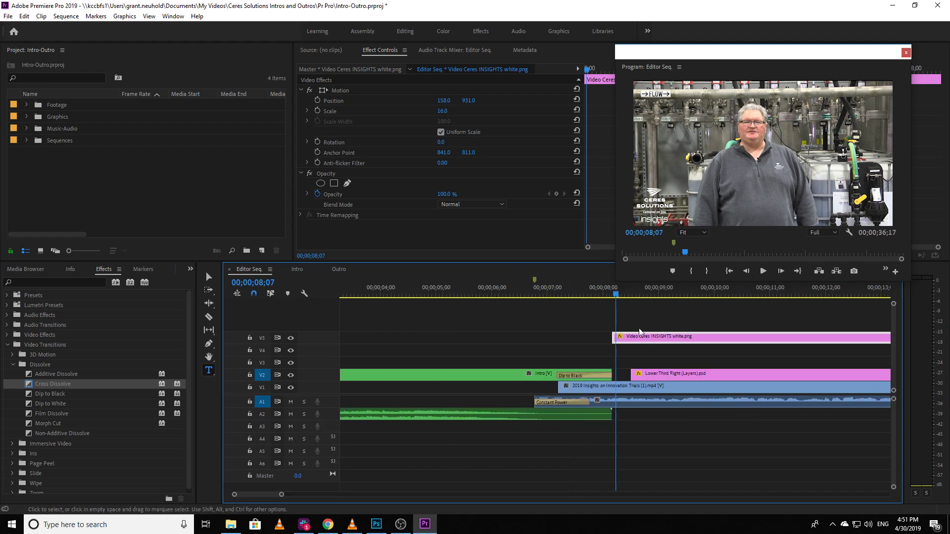
left_click_drag(692, 52, 693, 38)
key("space")
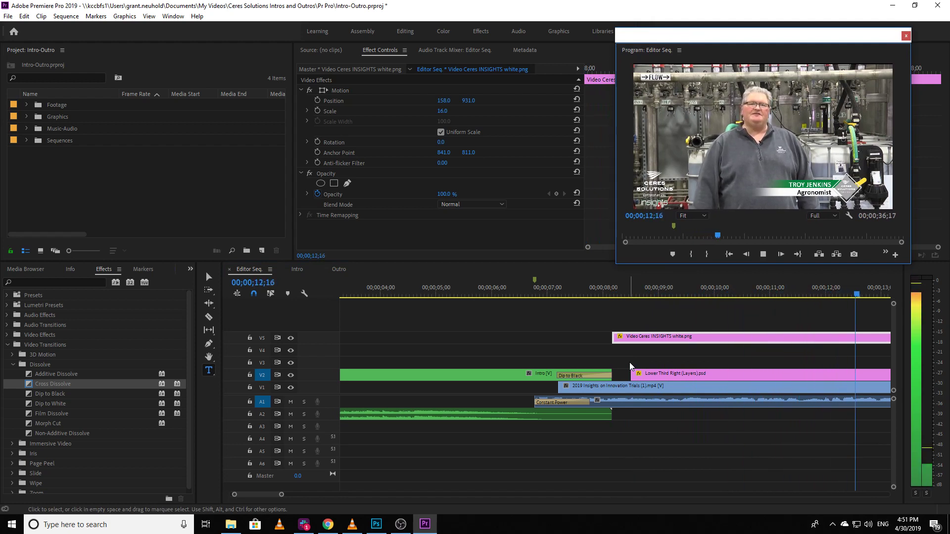
key("space")
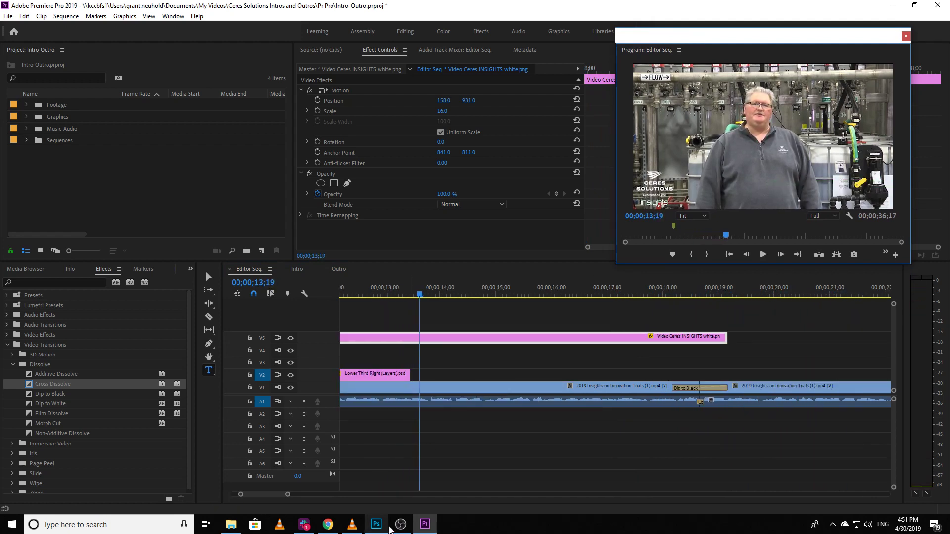
Step: Select the Lower Third Right (Layers).psd clip on V2 and scrub through its position and opacity keyframes with the Program monitor moved aside
left_click_drag(266, 496, 262, 496)
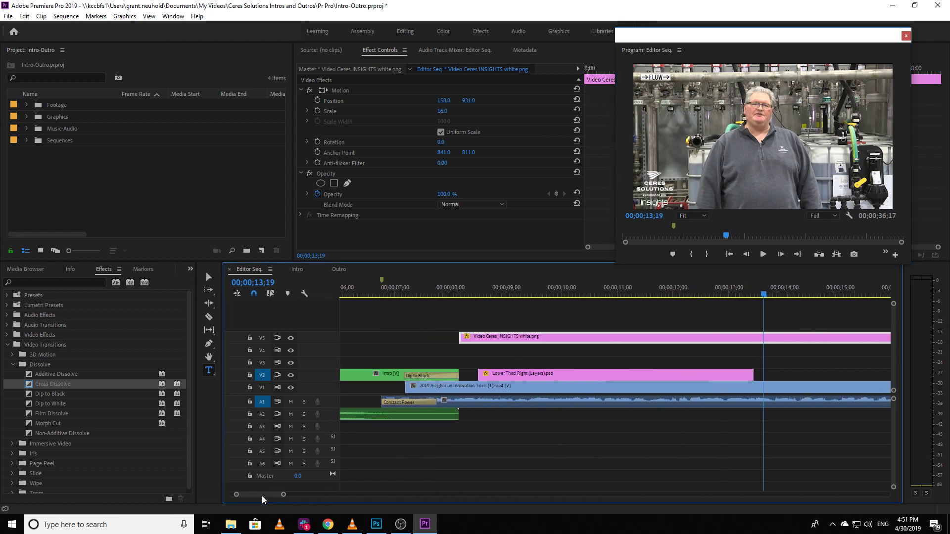
left_click(486, 295)
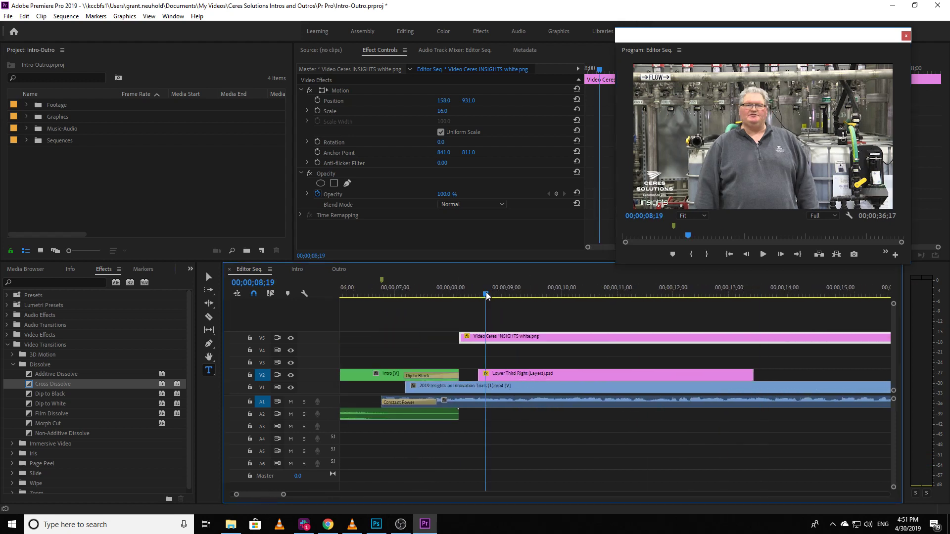
left_click(504, 376)
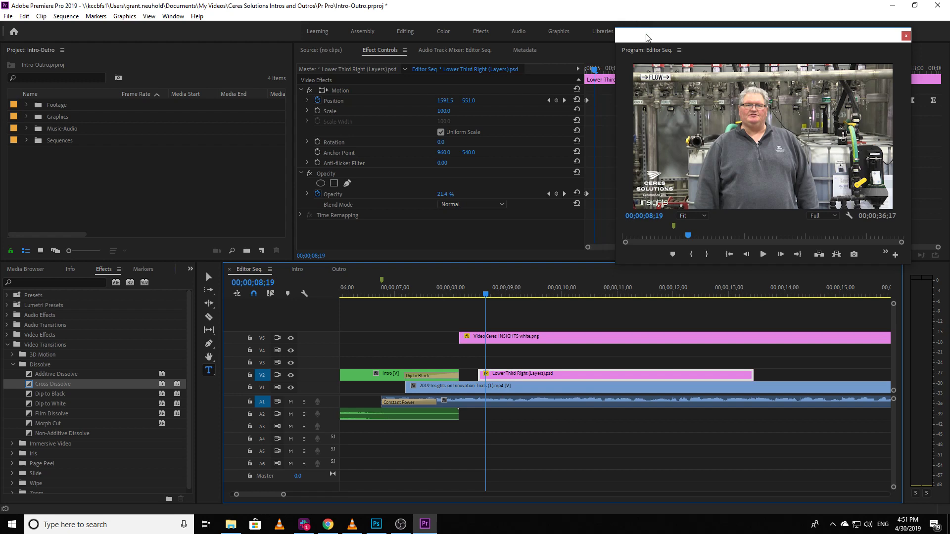
left_click_drag(646, 38, 25, 35)
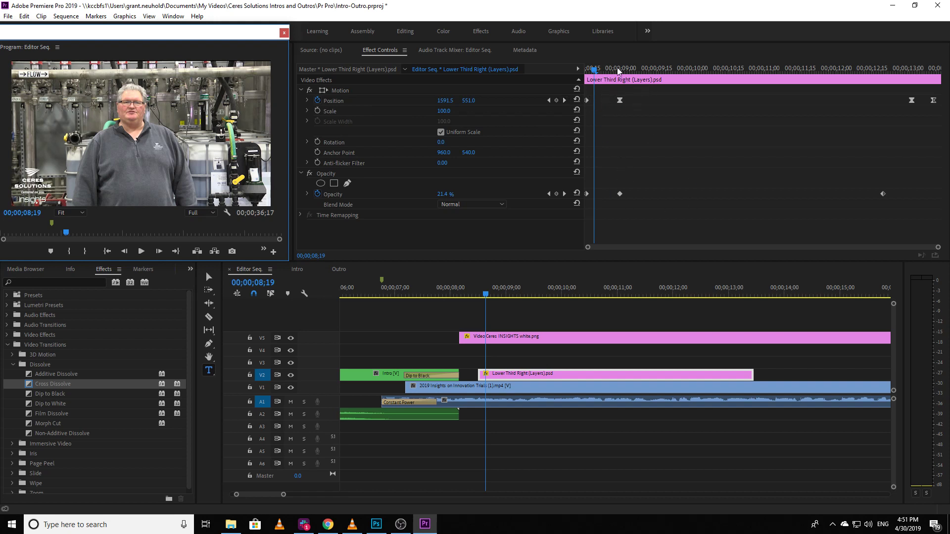
left_click_drag(595, 69, 926, 71)
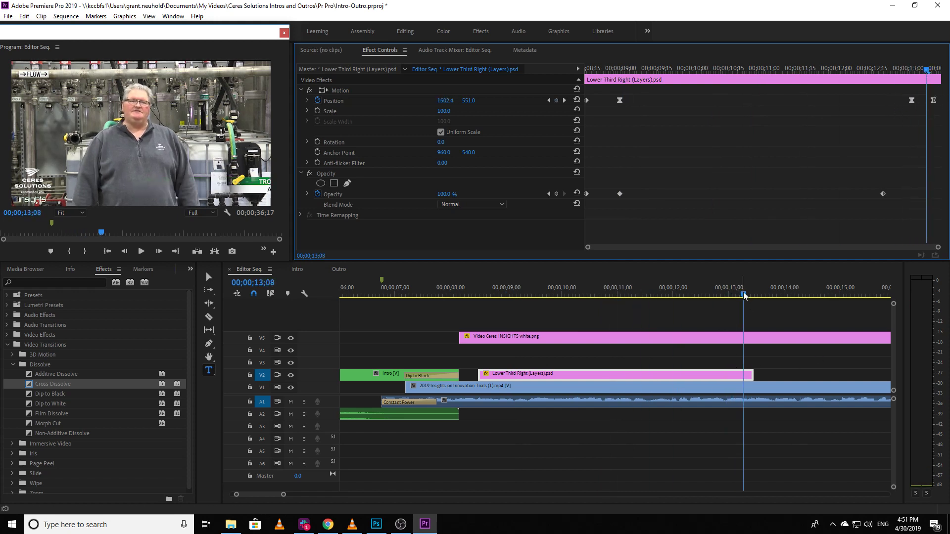
left_click_drag(744, 295, 496, 321)
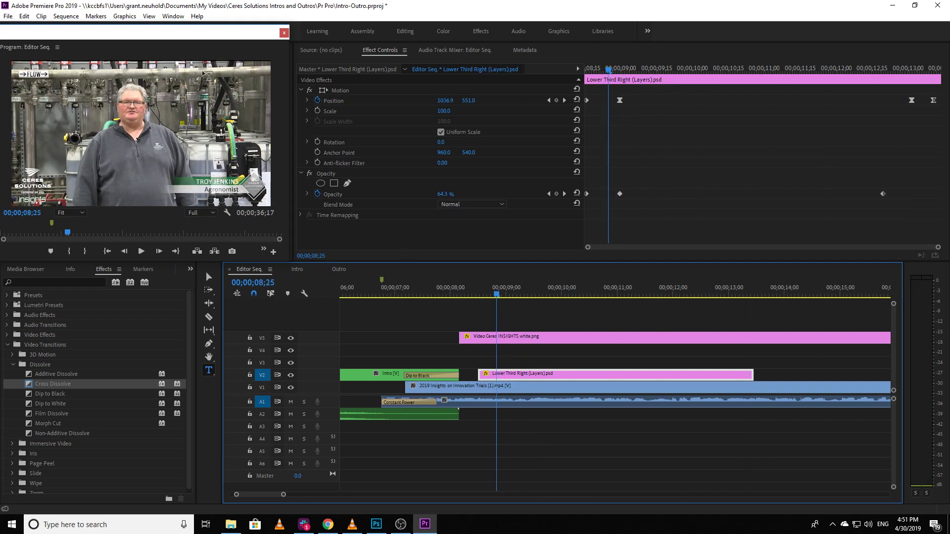
Step: Set the playhead to 00;00;09;07 and open the Lower Third Right (Layers).psd clip for editing in Adobe Photoshop
left_click_drag(200, 35, 845, 34)
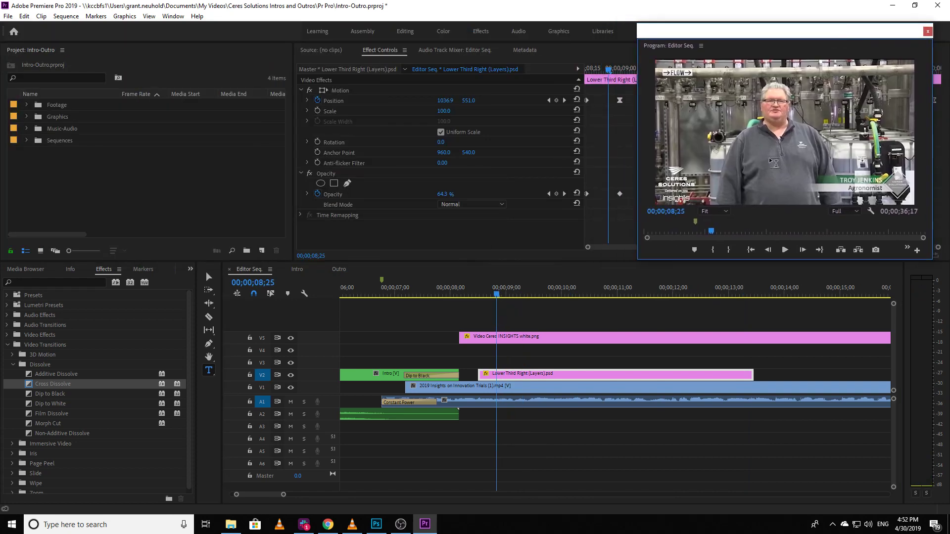
left_click_drag(499, 295, 519, 295)
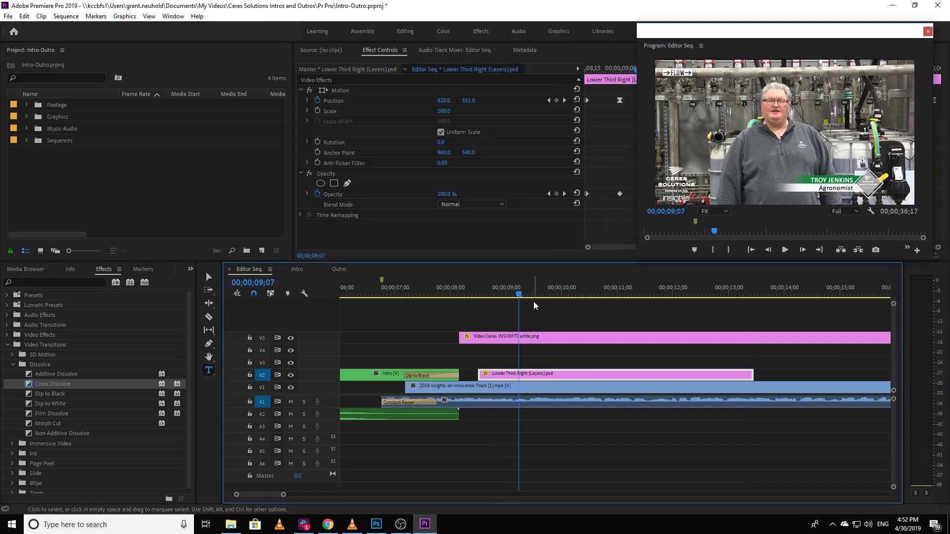
left_click(538, 364)
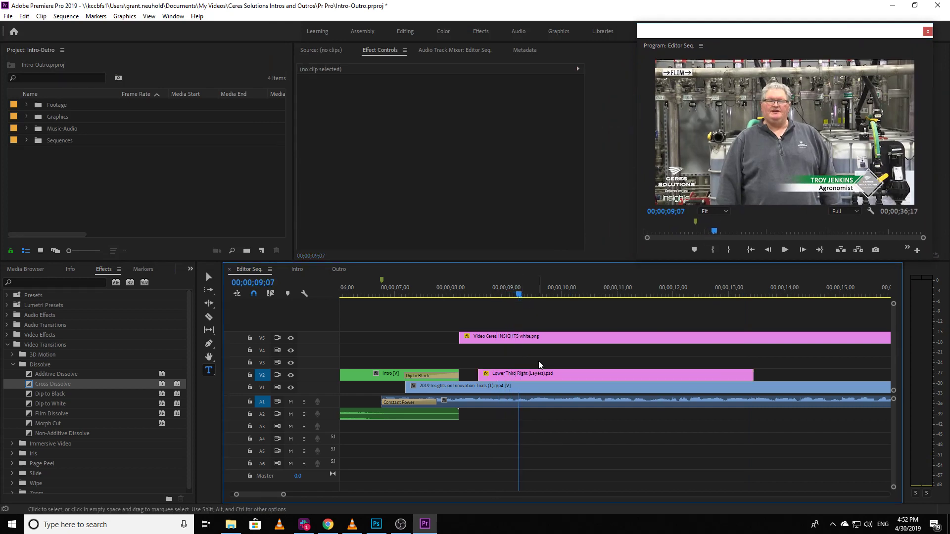
left_click(562, 380)
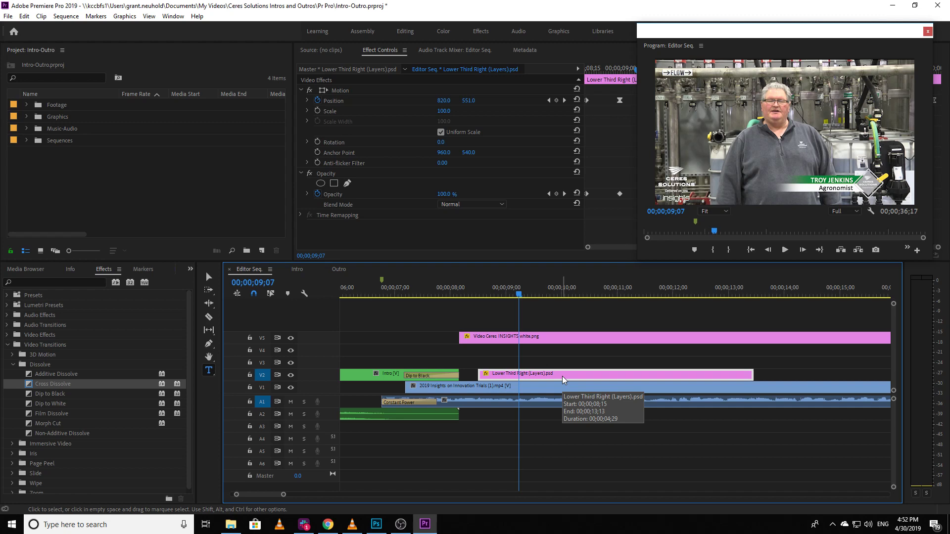
right_click(562, 376)
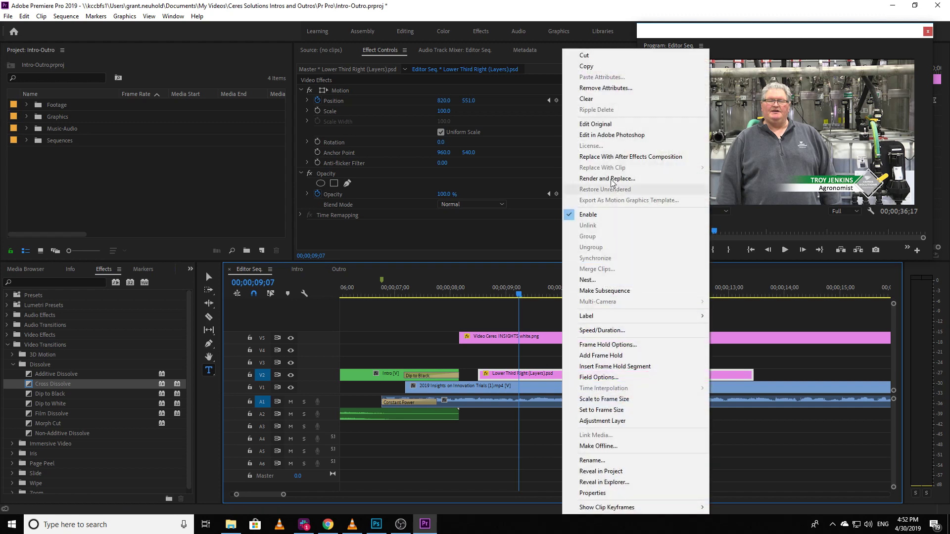
left_click(603, 136)
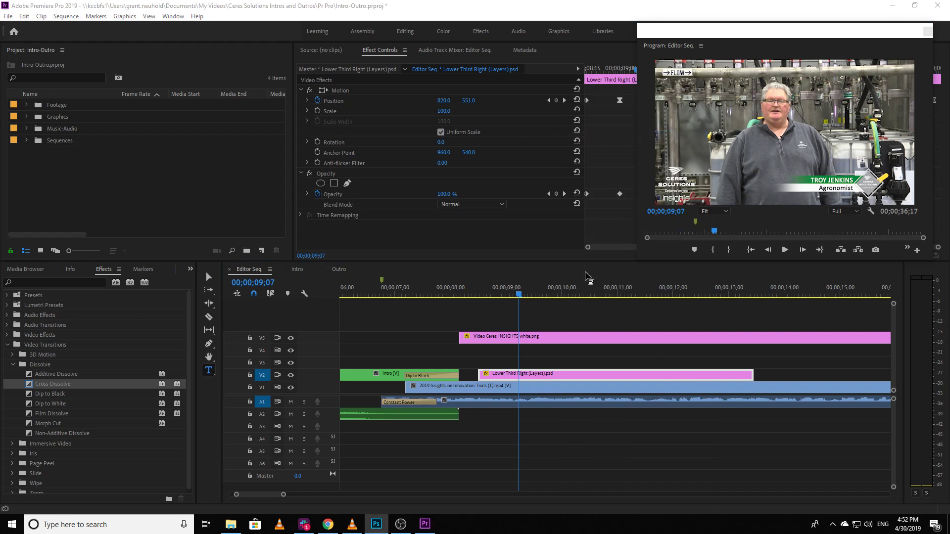
Step: Switch to Photoshop and replace the speaker's name in the lower third's green bar with the new speaker's full name in capitals
left_click(383, 526)
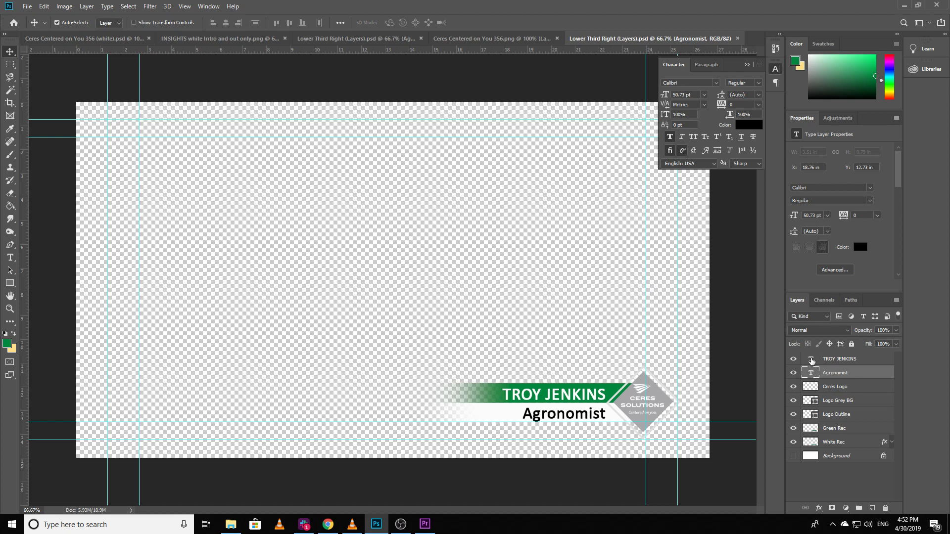
double_click(811, 360)
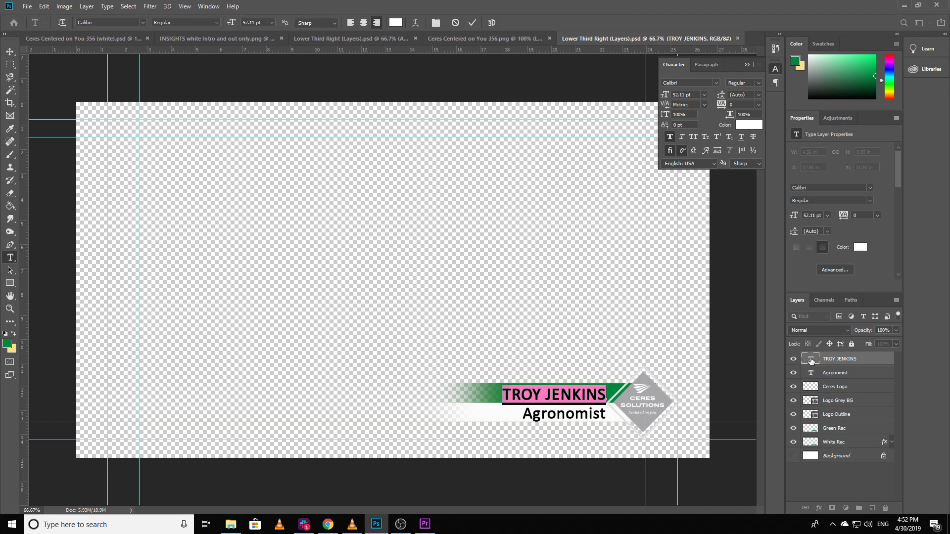
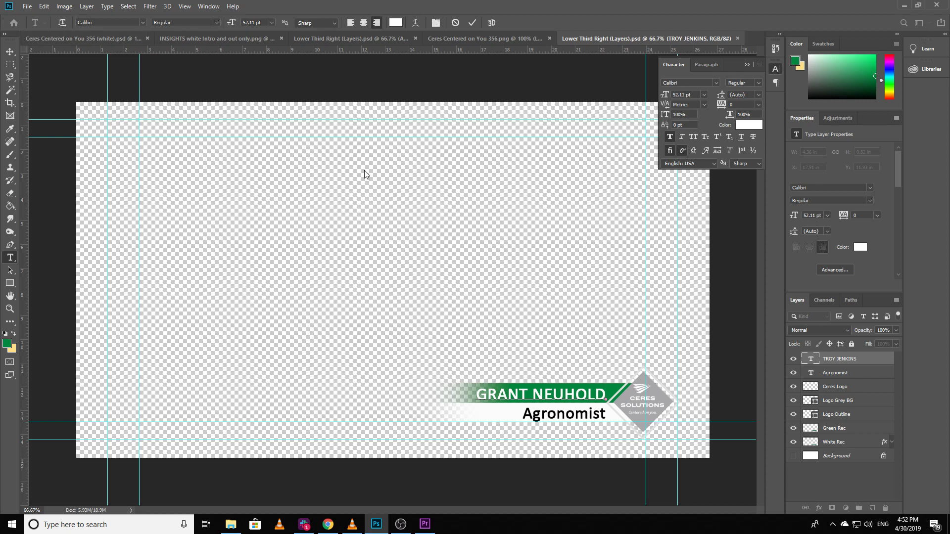
Step: Replace the job title text Agronomist in the lower third with Creative Director and commit the text edit
double_click(811, 376)
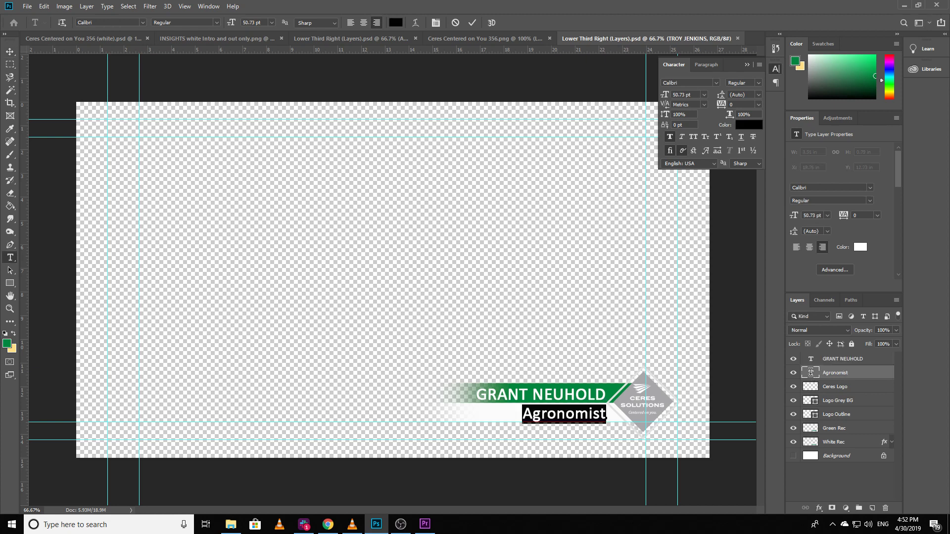
type("Creat")
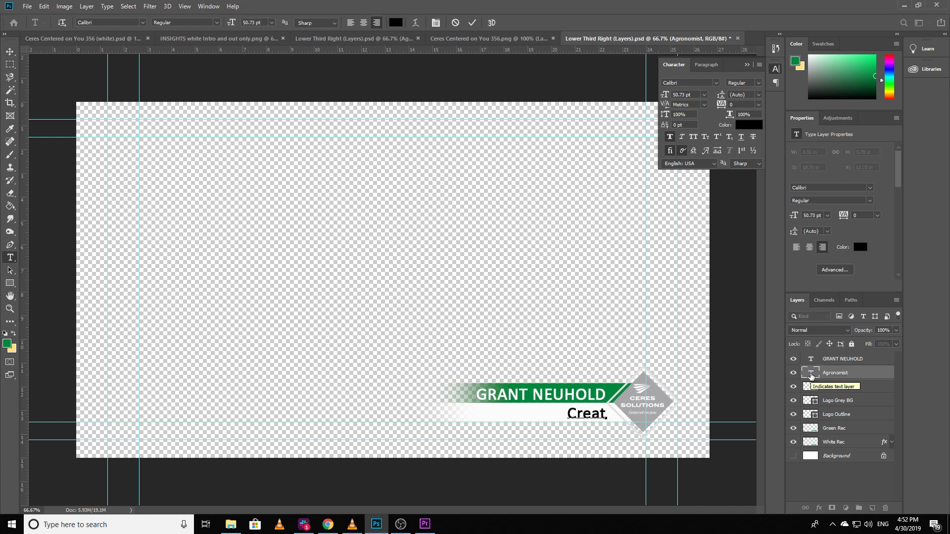
type("ive Director")
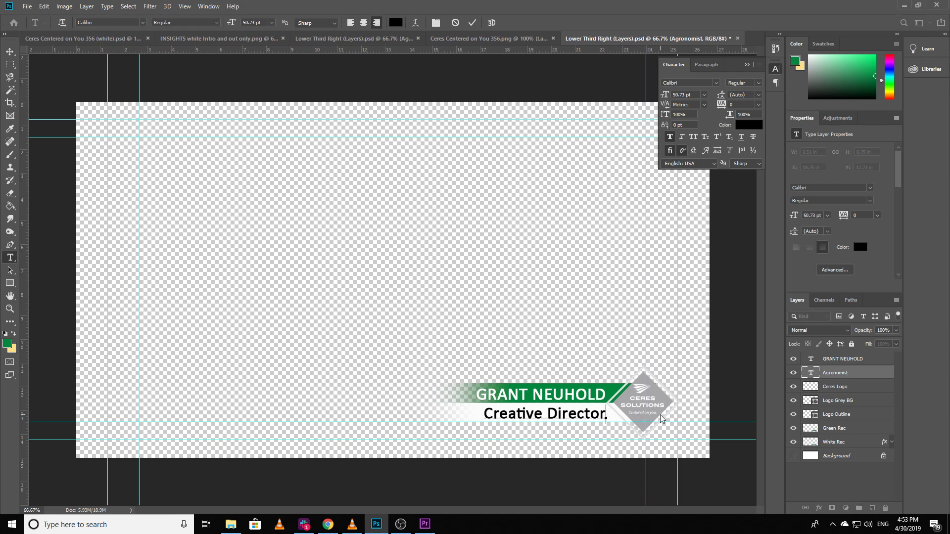
type(".")
key("BackSpace")
key("ctrl+Return")
key("v")
Step: Scale the speaker name layer down to about 82% and nudge it up slightly to centre it in the green bar
left_click(836, 360)
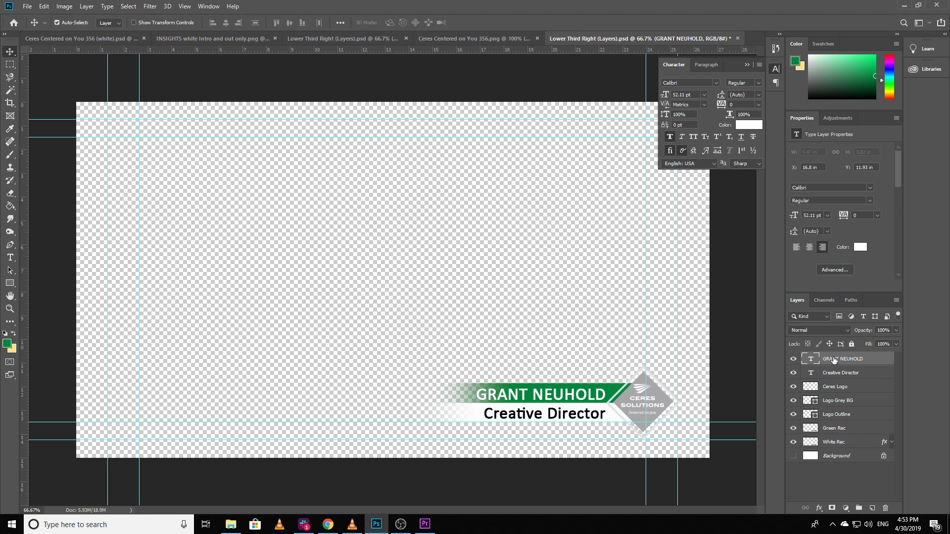
key("ctrl")
key("ctrl+t")
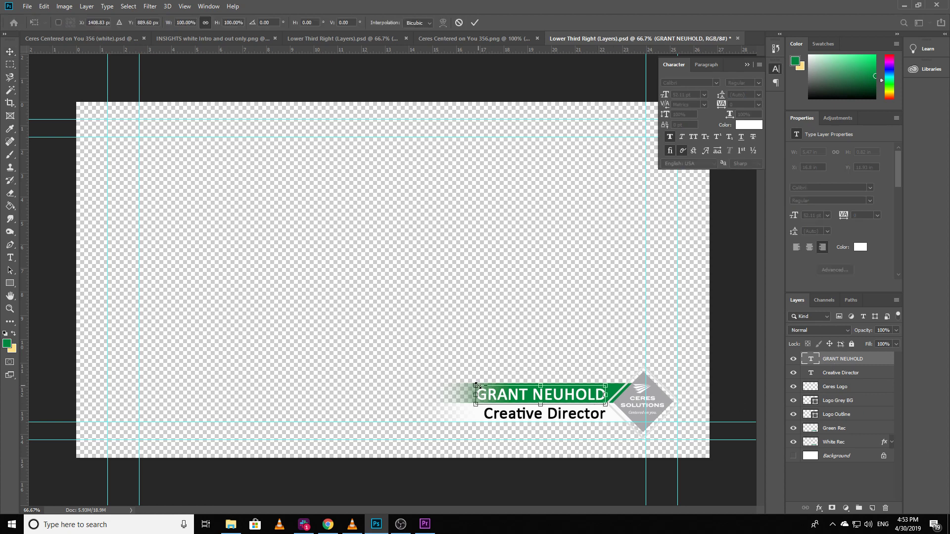
left_click_drag(476, 384, 501, 386)
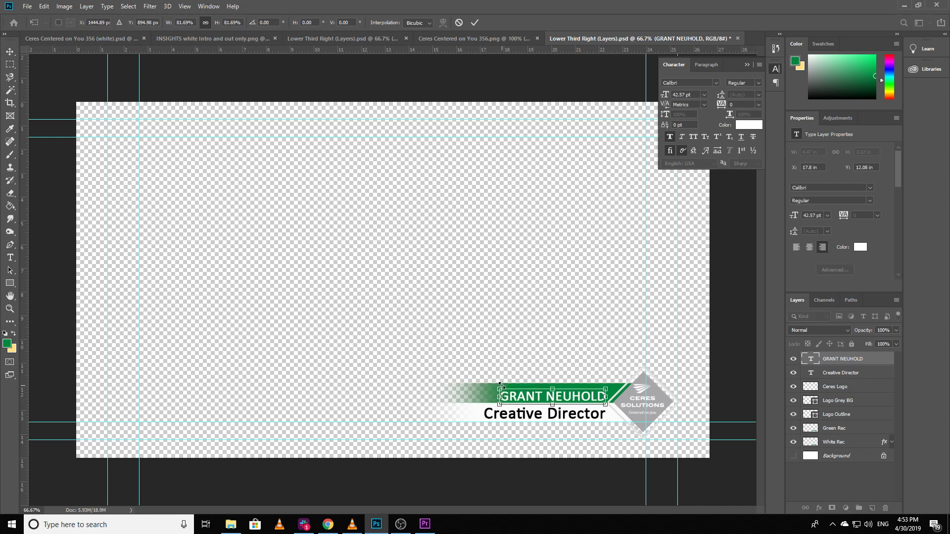
key("Return")
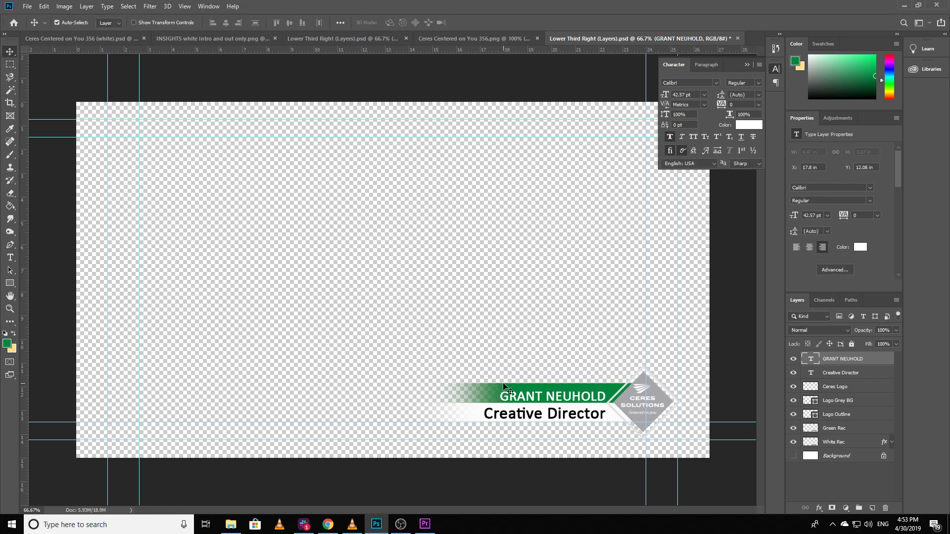
key("Up")
key("Up")
key("Up")
key("Up")
key("Up")
key("Up")
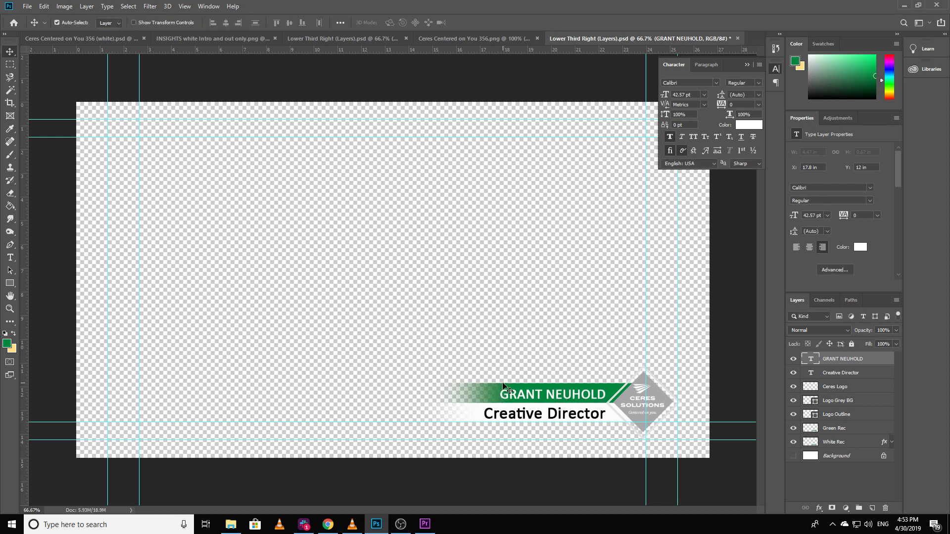
key("Up")
Step: Scale the Creative Director text layer down to about 73% and nudge it up to centre it in the white bar
left_click(833, 373)
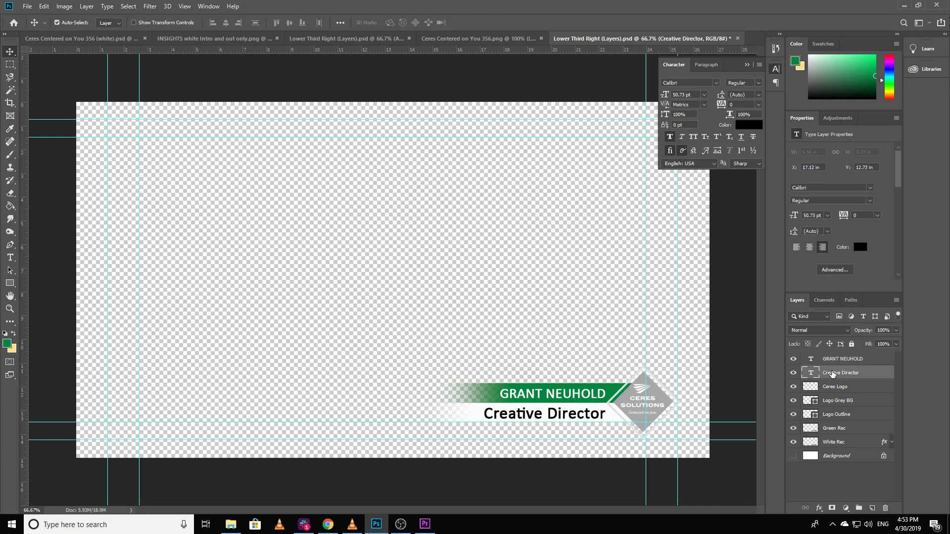
key("ctrl+t")
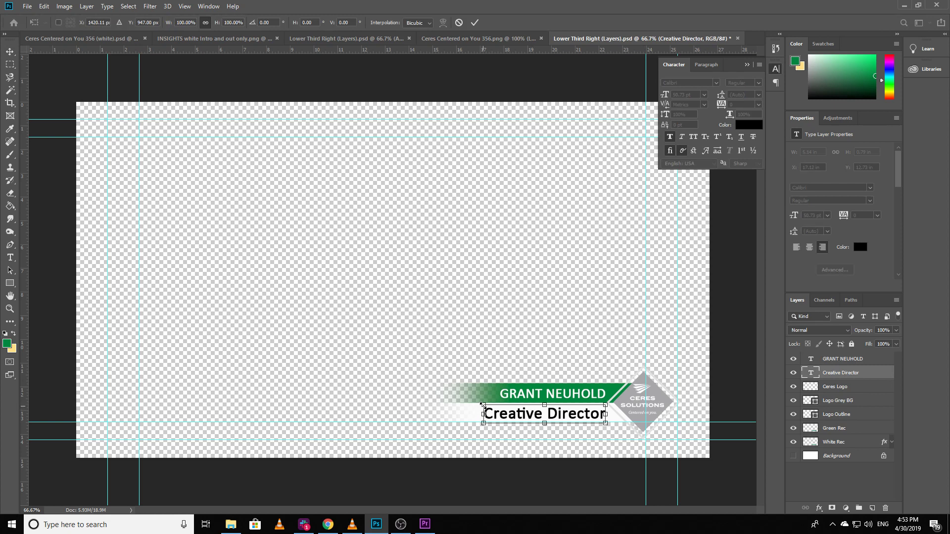
left_click_drag(483, 405, 515, 409)
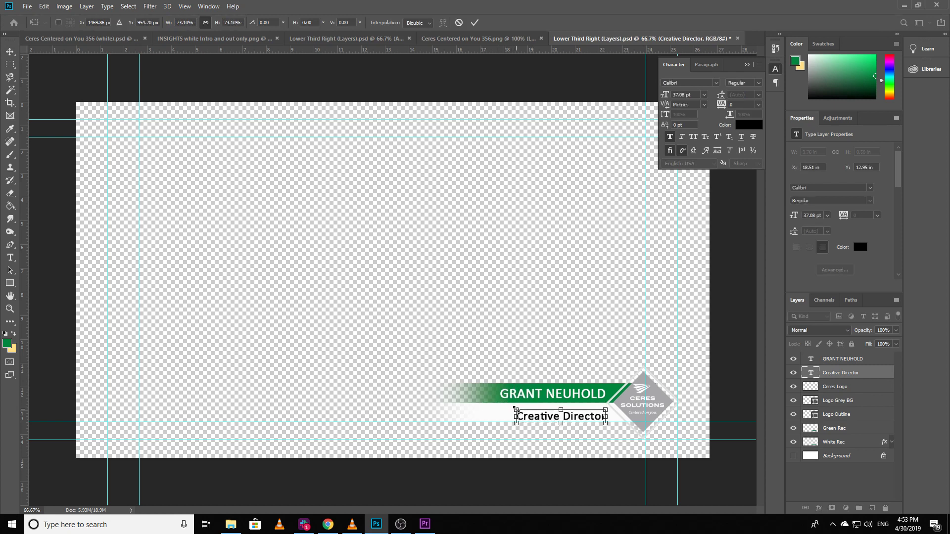
key("Return")
key("Up")
key("Up")
key("Up")
key("Up")
key("Up")
key("Up")
key("Up")
key("Up")
key("Up")
key("Up")
key("Up")
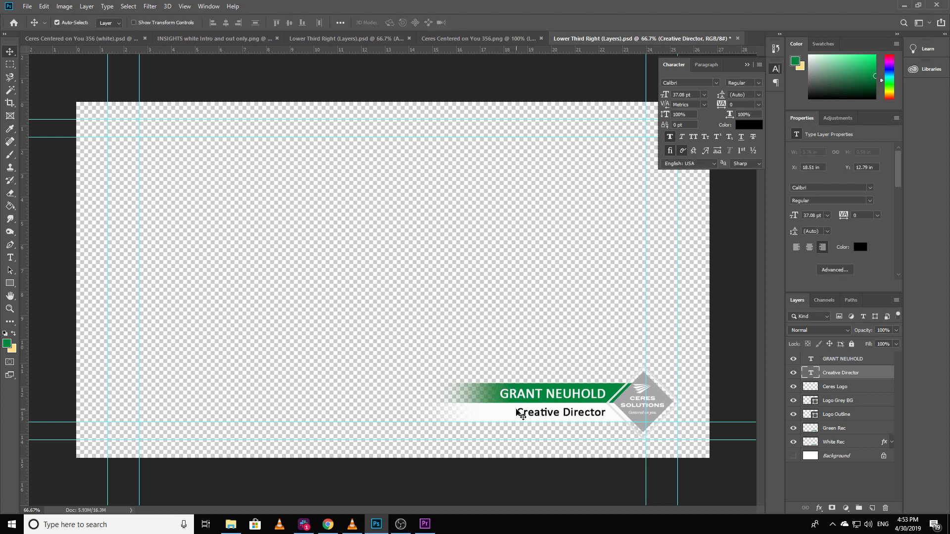
key("Down")
Step: Save the lower third PSD and check the updated graphic in Premiere Pro by moving the playhead to 00;00;10;28
key("ctrl+s")
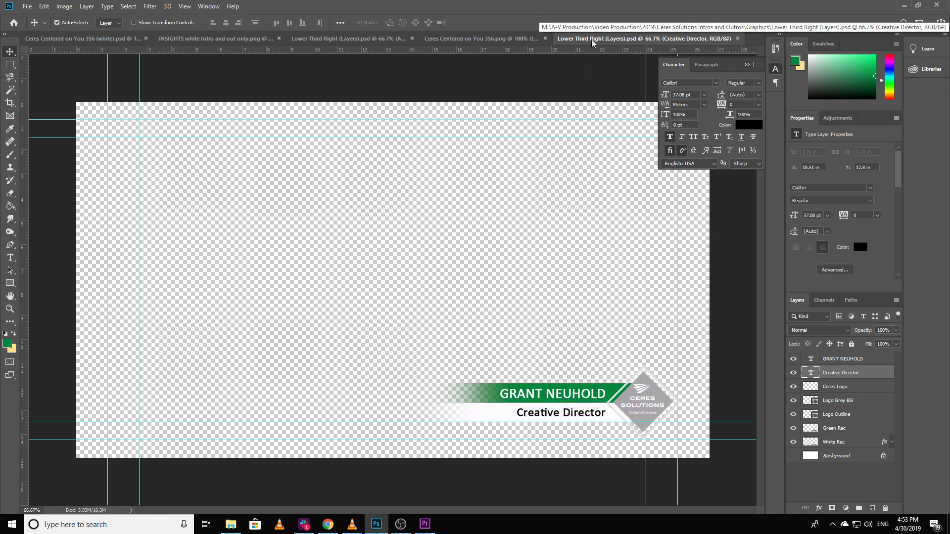
left_click(424, 526)
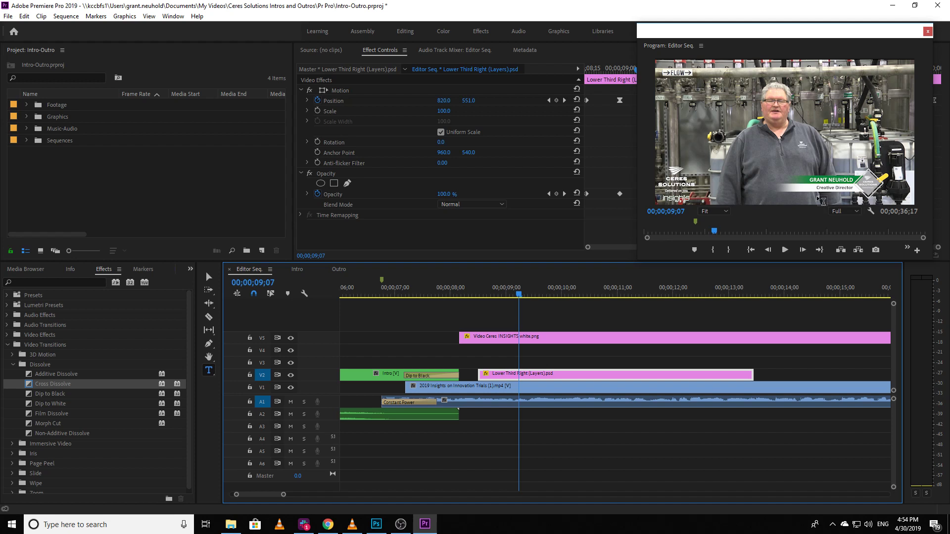
left_click_drag(519, 294, 614, 328)
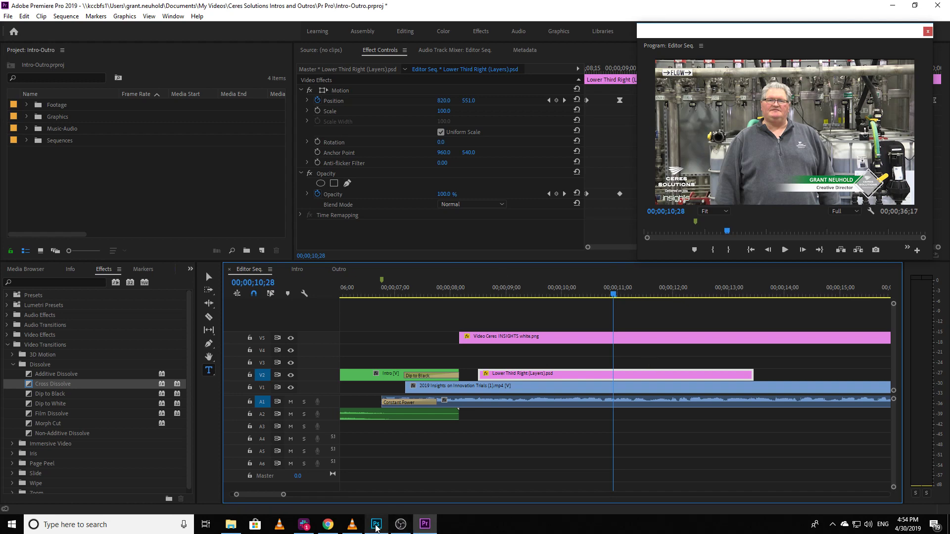
Step: Switch to Photoshop, undo all the name and job title edits to restore the original lower third text, and save the PSD
left_click(376, 523)
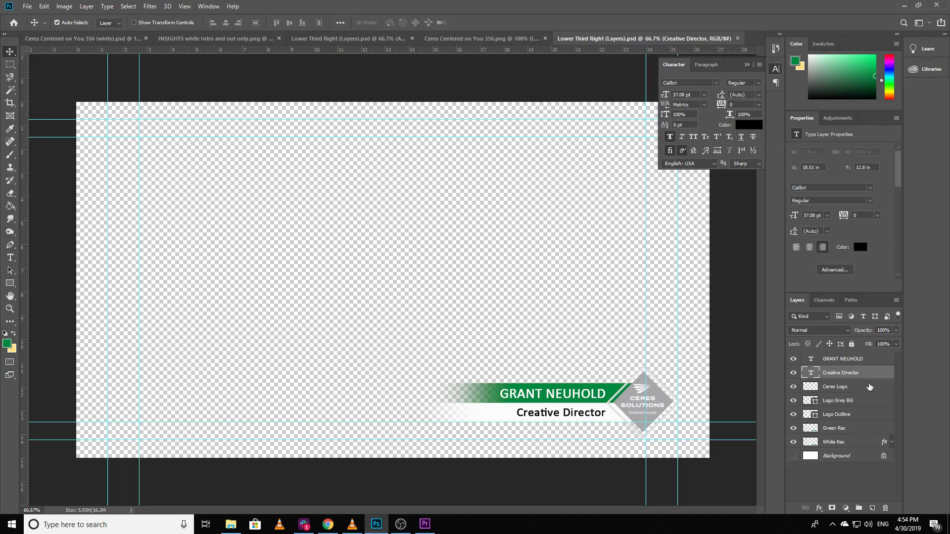
key("ctrl+z")
key("ctrl+z")
key("ctrl+z")
key("ctrl+z")
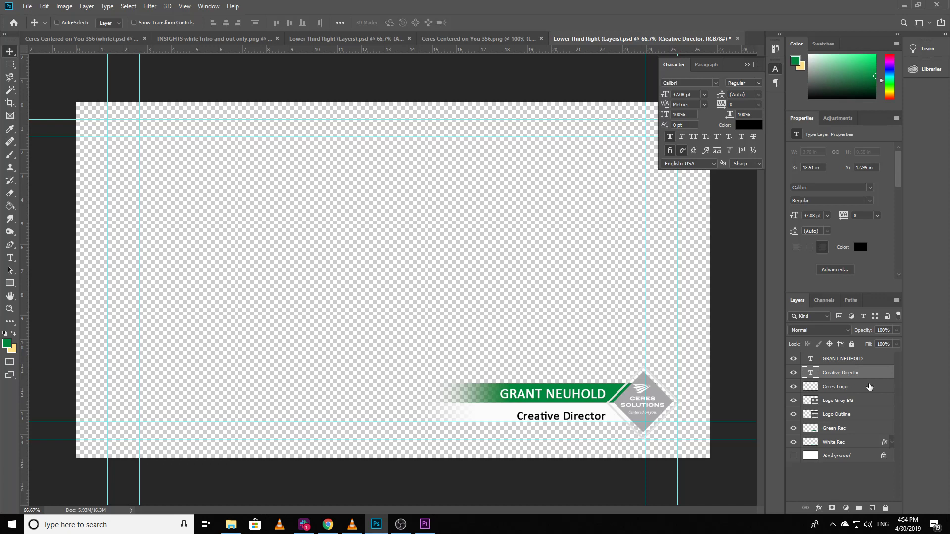
key("ctrl+z")
key("ctrl+z")
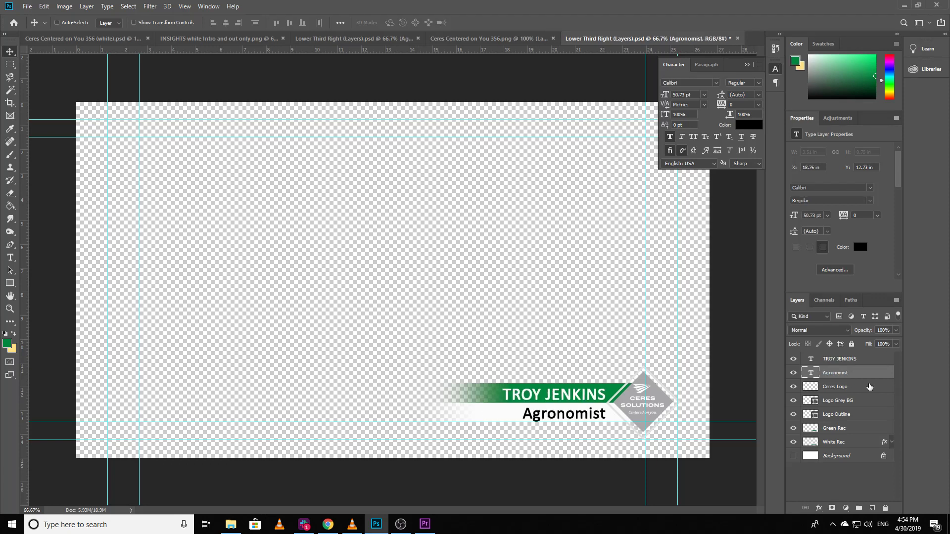
key("ctrl+s")
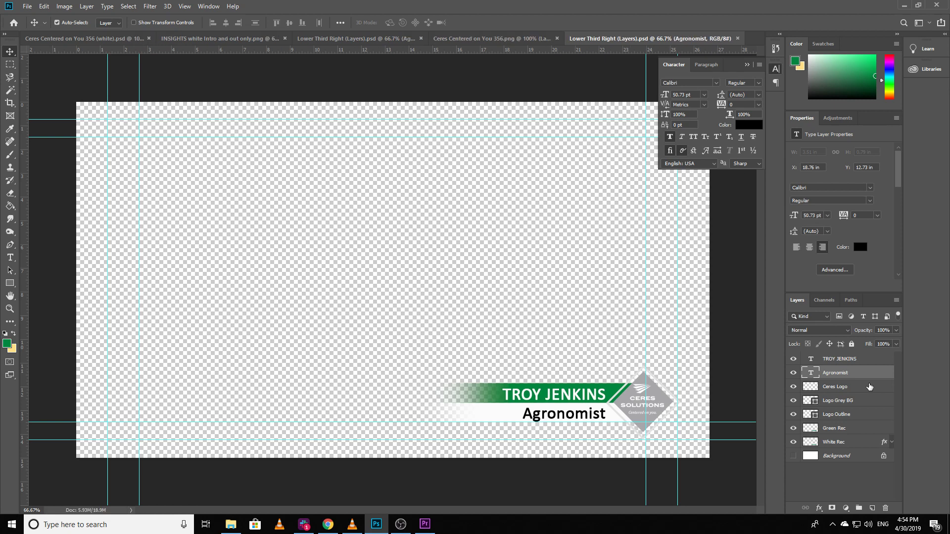
Step: Switch to Premiere Pro, check the restored lower third at 00;00;10;18 and review the whole Editor Seq. timeline through to the Outro
left_click(425, 525)
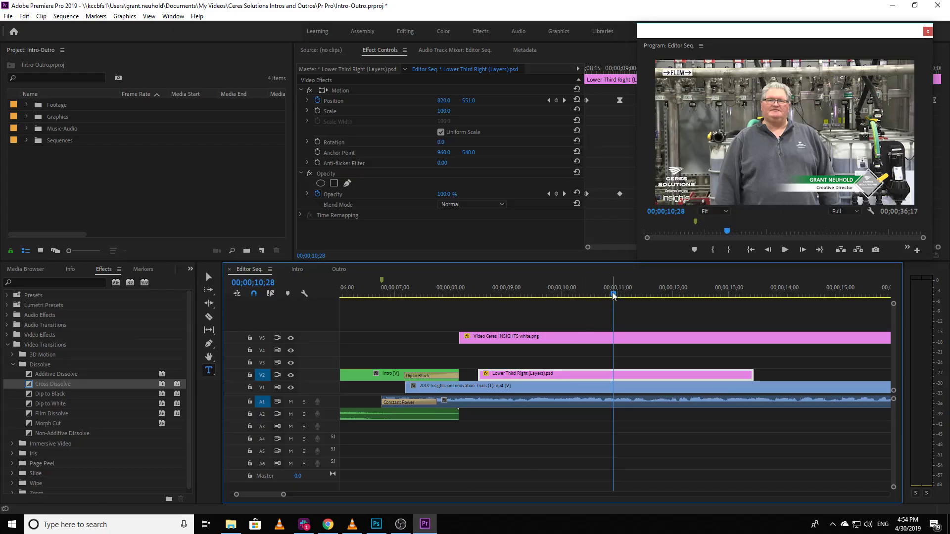
left_click_drag(613, 295, 596, 296)
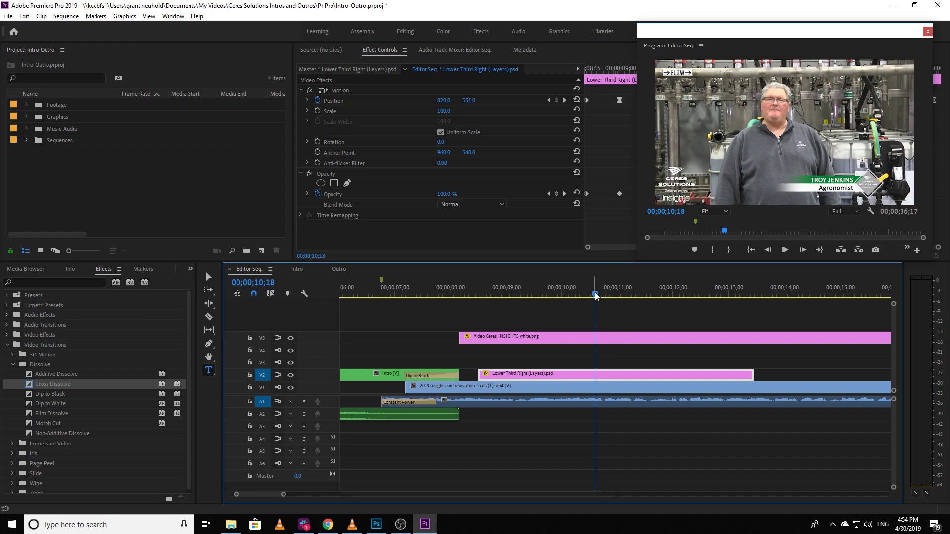
key("minus")
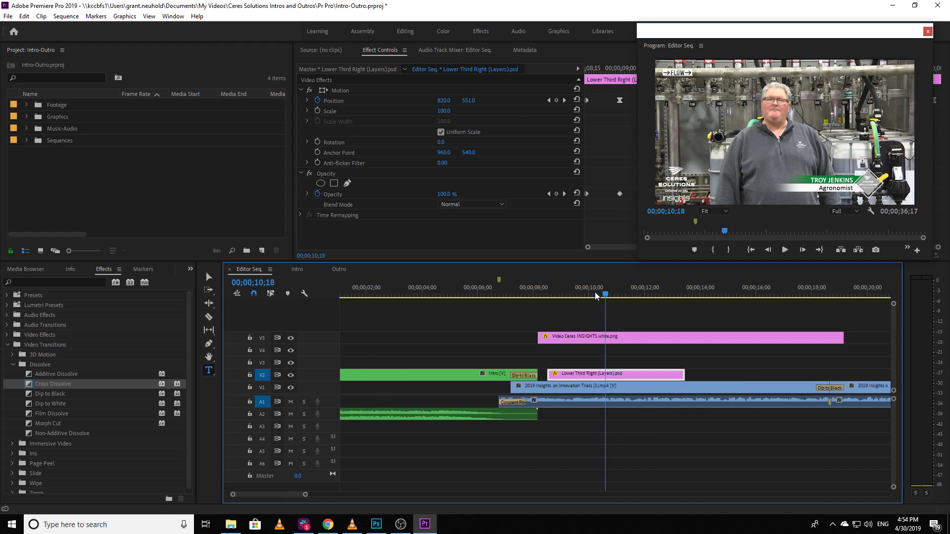
key("minus")
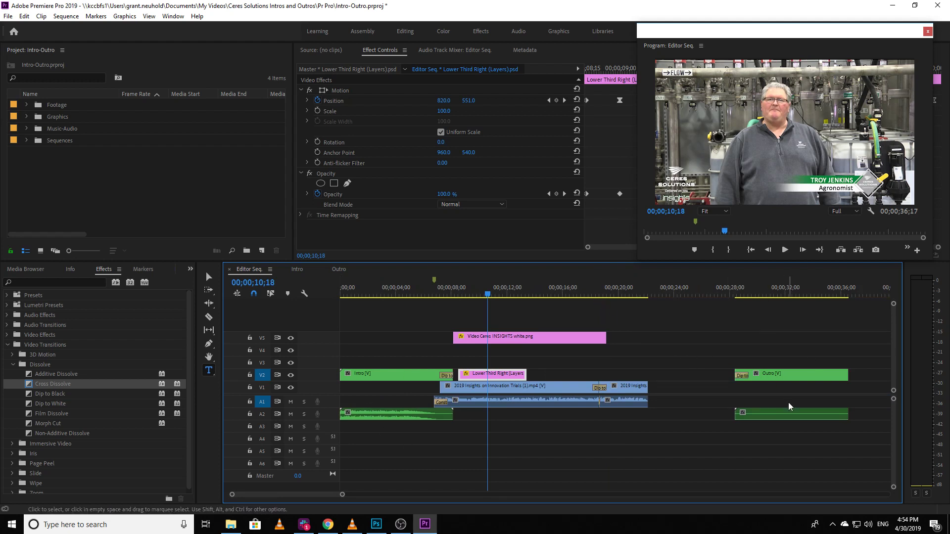
key("minus")
key("minus")
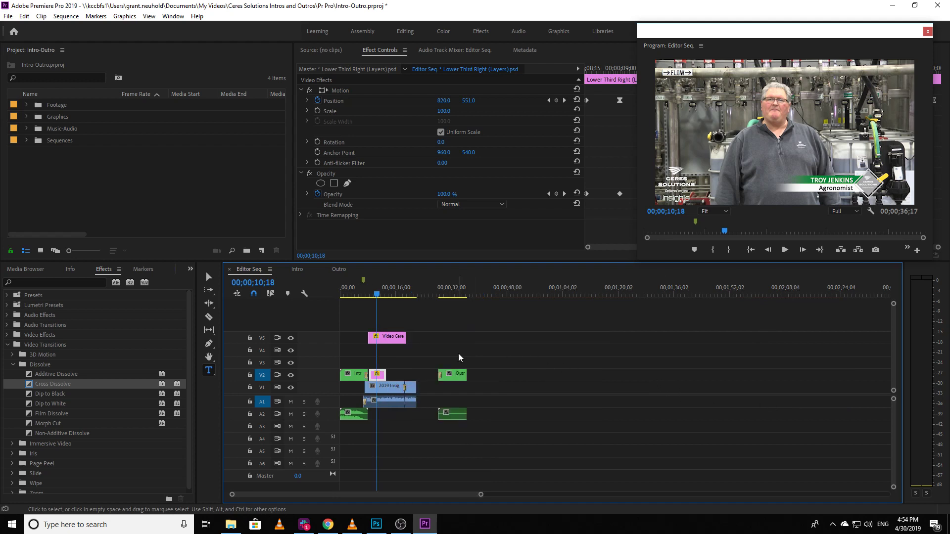
key("equal")
key("equal")
key("equal")
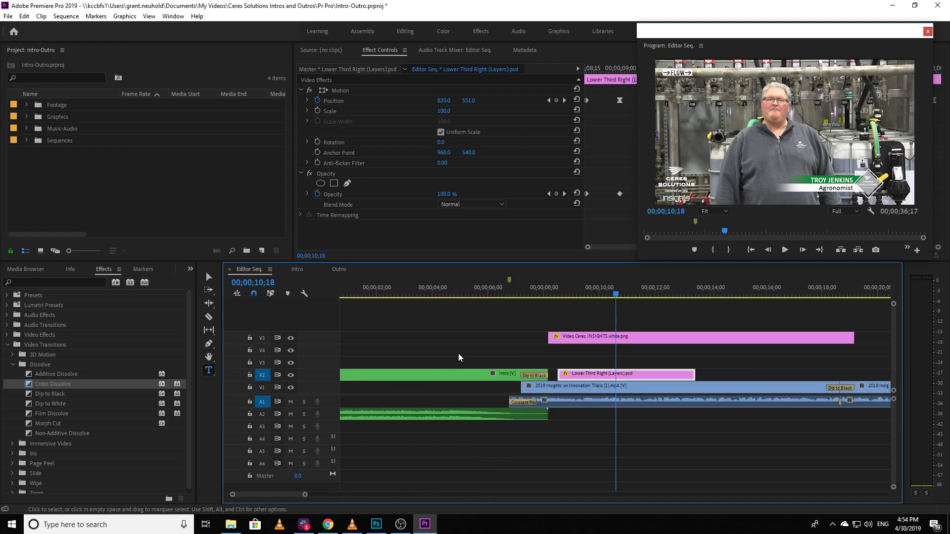
key("minus")
key("minus")
key("minus")
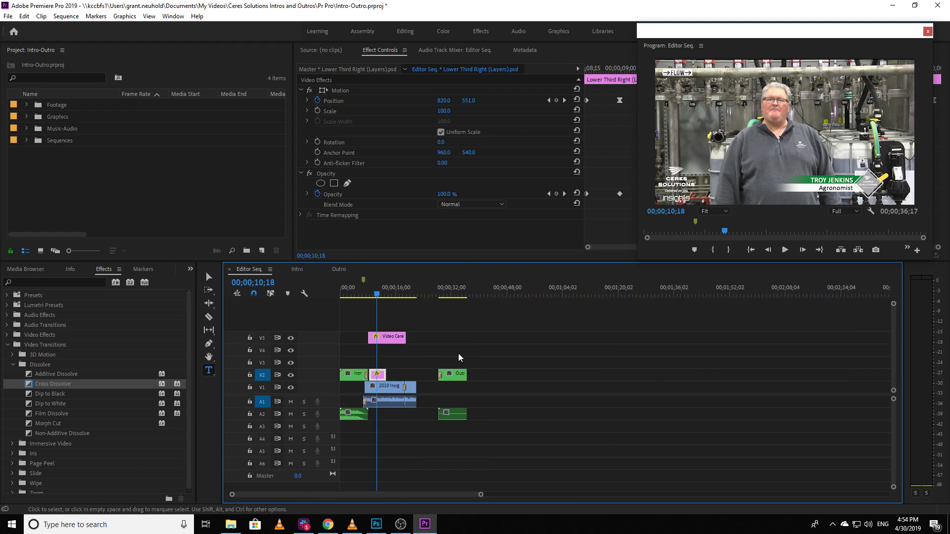
Step: Select the Outro's video and audio clips separately, and move only the Outro video clip on V2 to start at 00;00;52;05
left_click_drag(459, 354, 492, 435)
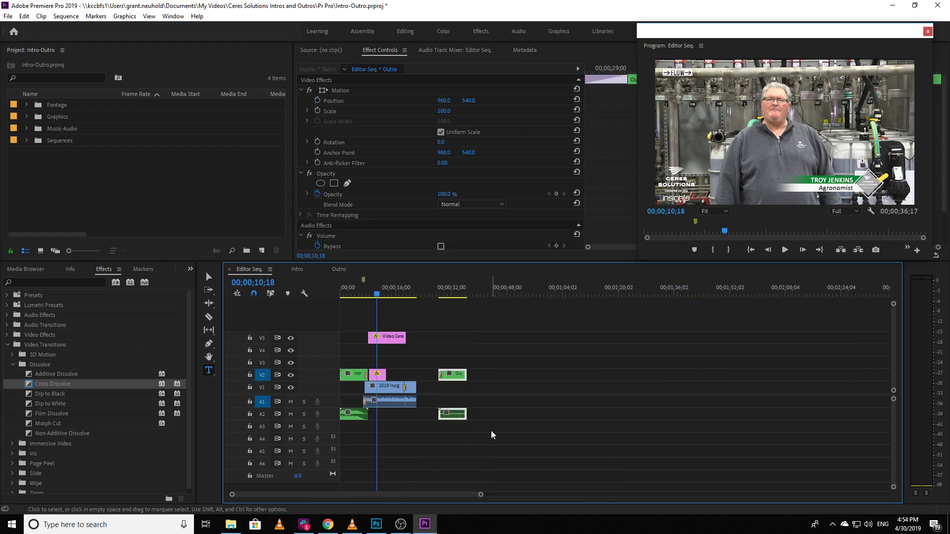
left_click(460, 347)
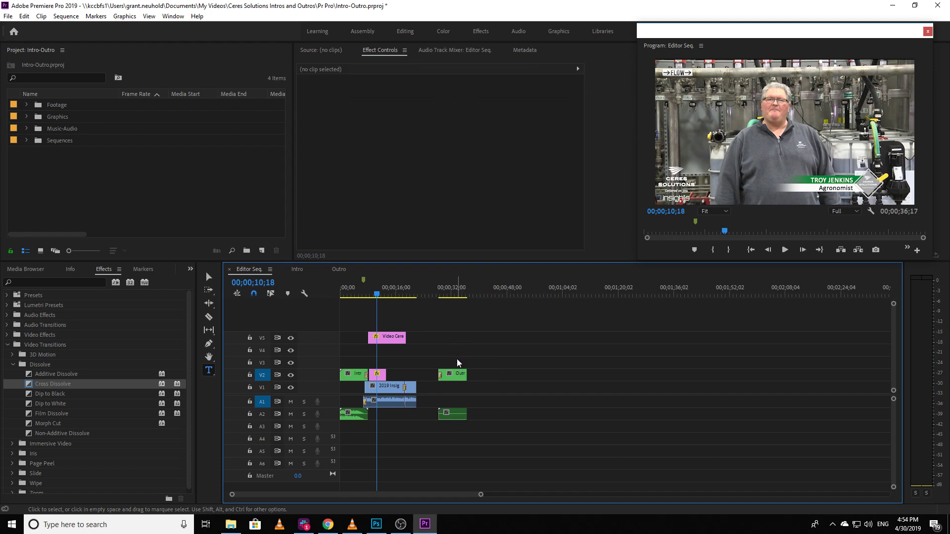
left_click(458, 411)
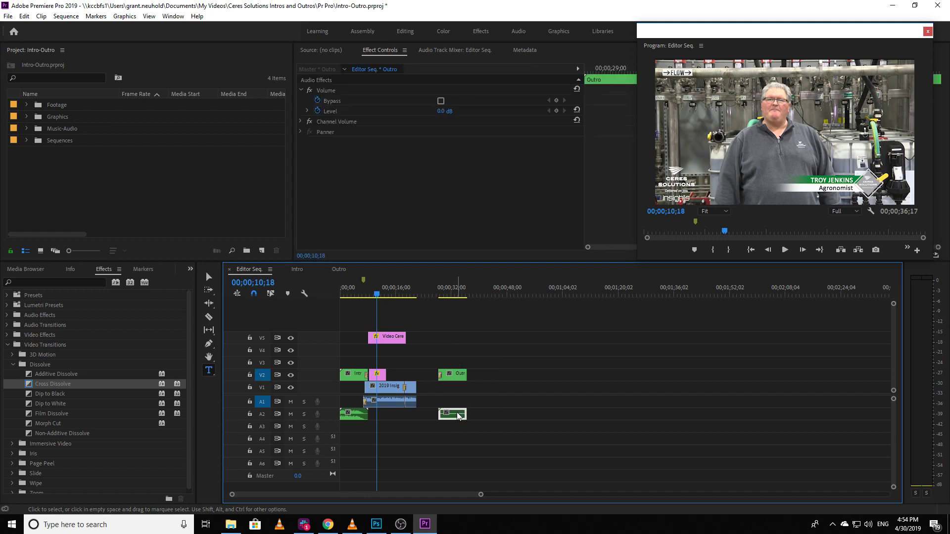
left_click(457, 375)
left_click(458, 414)
left_click(461, 376)
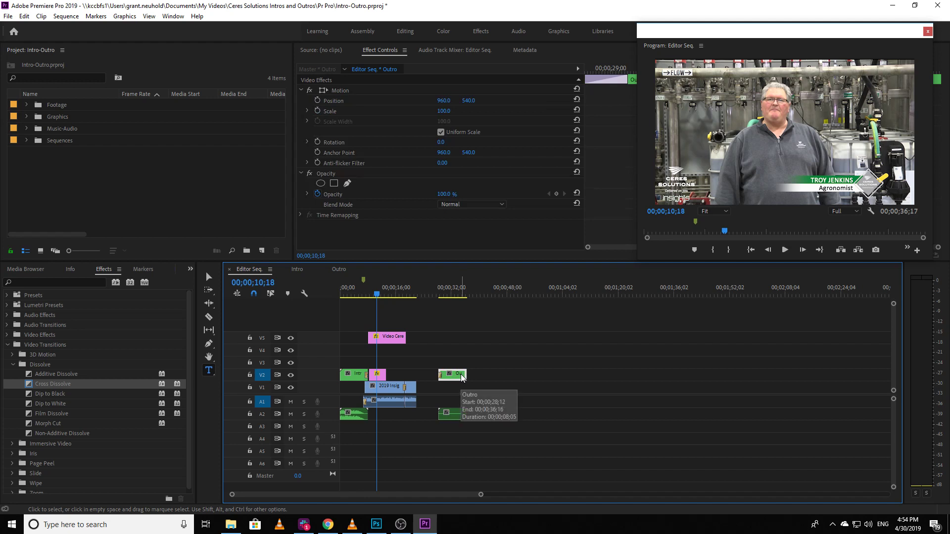
left_click_drag(461, 377, 543, 377)
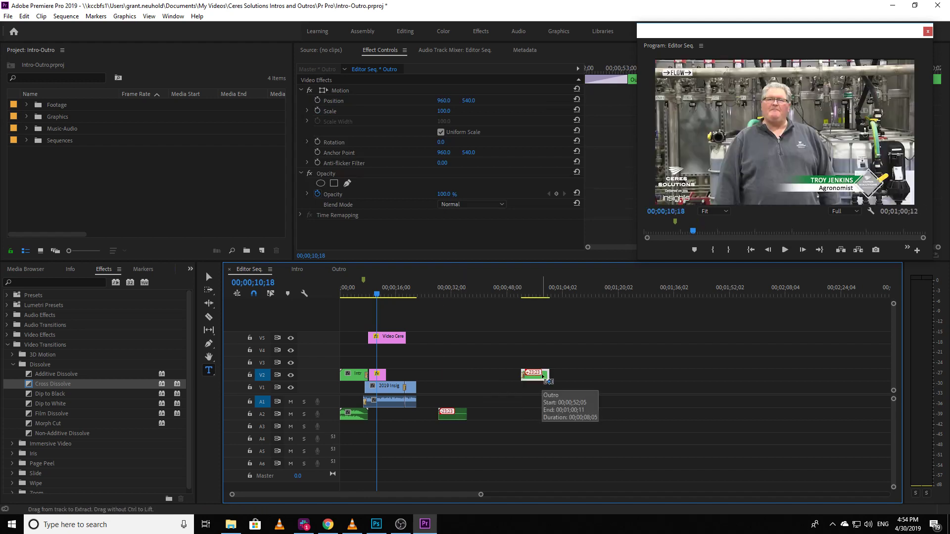
Step: Undo the video-only Outro move and place the Outro's video and audio clips together directly after the end of the main footage
key("ctrl+z")
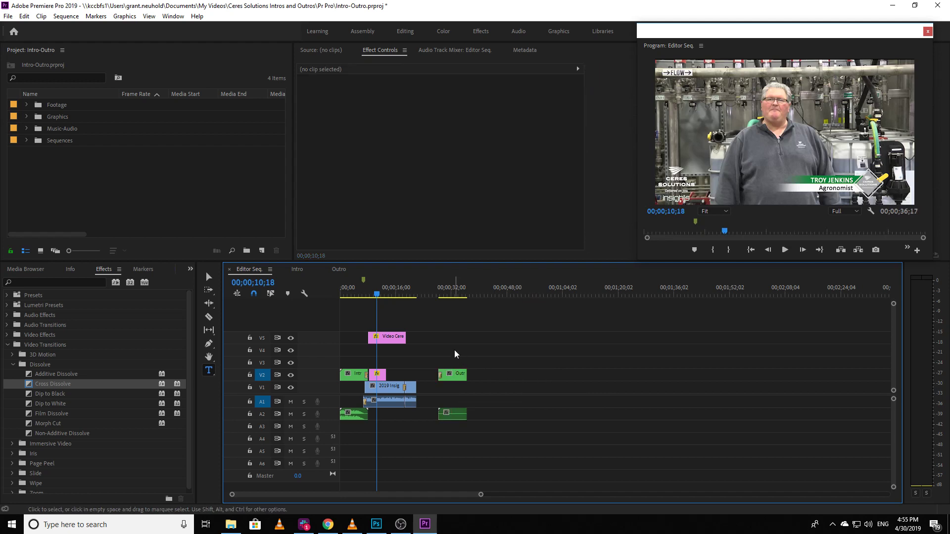
left_click_drag(456, 354, 481, 429)
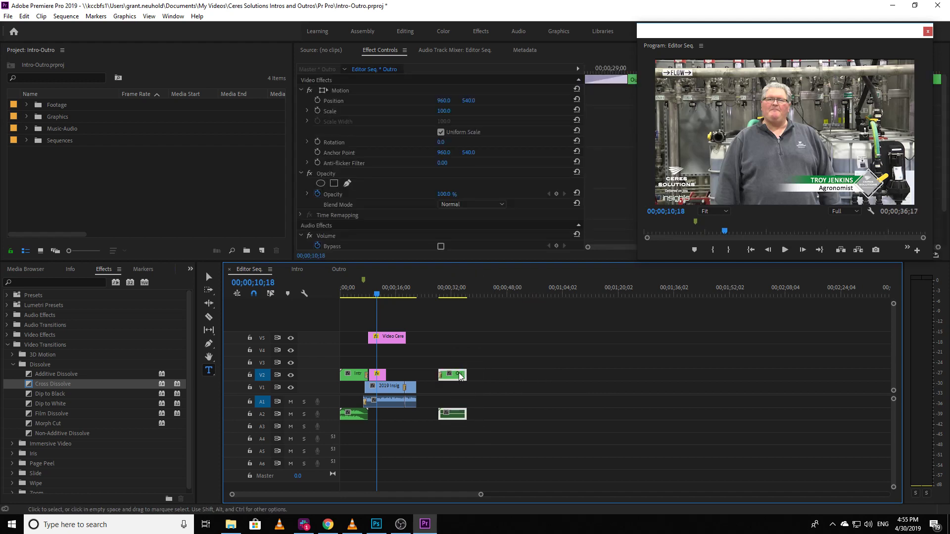
left_click_drag(458, 376, 851, 370)
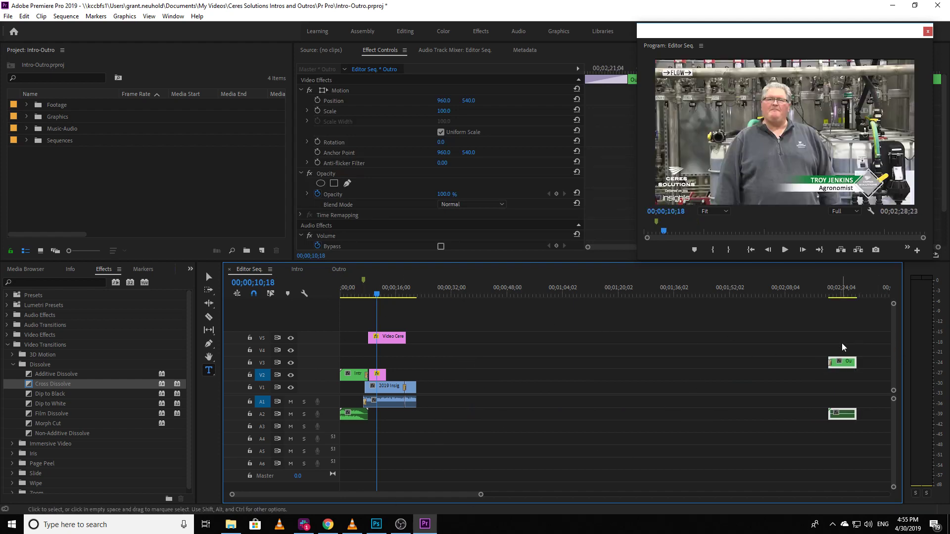
left_click_drag(850, 366, 447, 375)
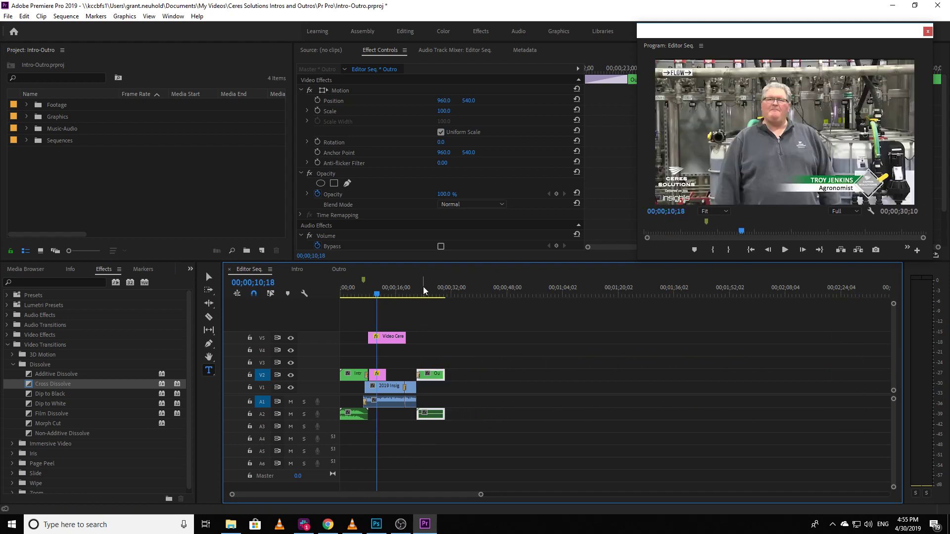
Step: Shift the linked Outro clips earlier so they overlap about the last second of the main footage on V1
left_click_drag(430, 292, 420, 294)
key("equal")
key("equal")
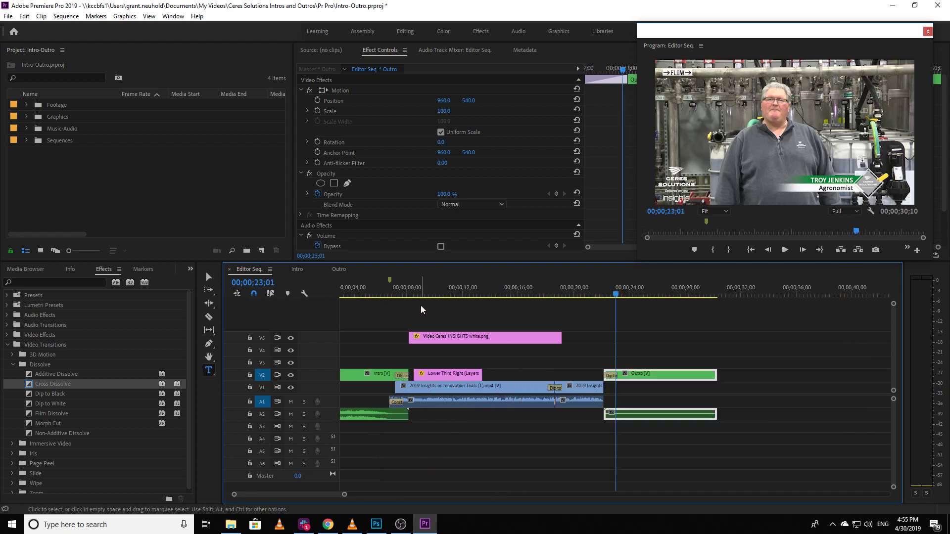
key("equal")
key("equal")
left_click_drag(661, 375, 625, 380)
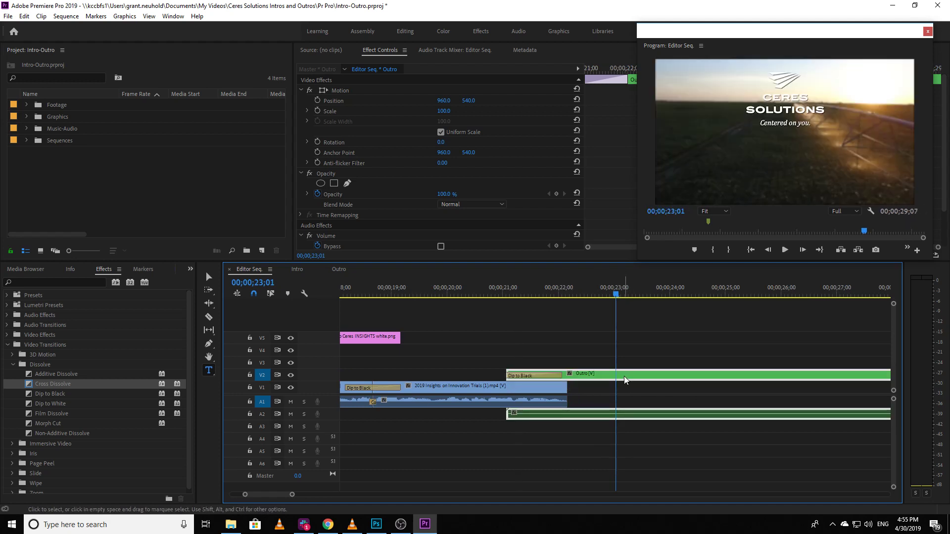
key("equal")
left_click_drag(567, 377, 574, 377)
key("minus")
key("minus")
Step: Play the transition into the Outro from 00;00;20;20 and review the logo and title animation past 00;00;24;05
left_click(550, 287)
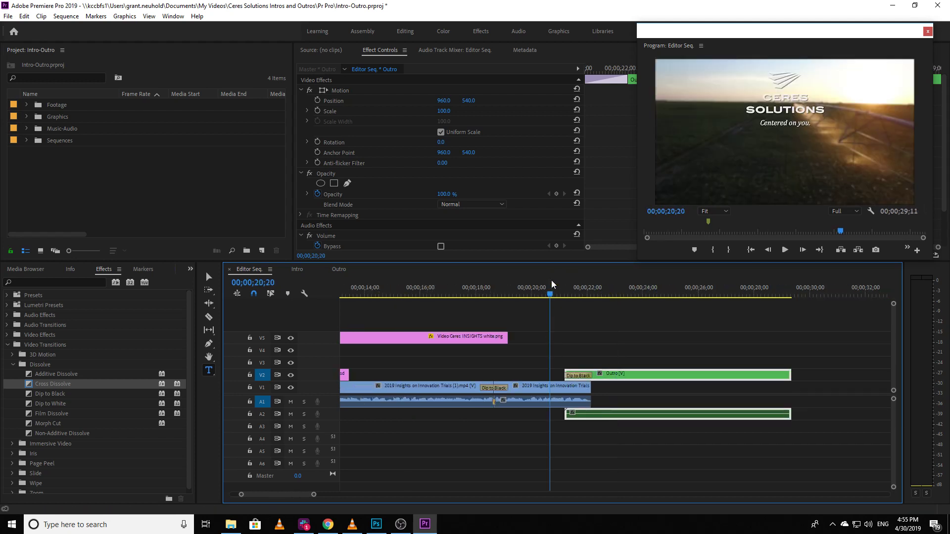
key("space")
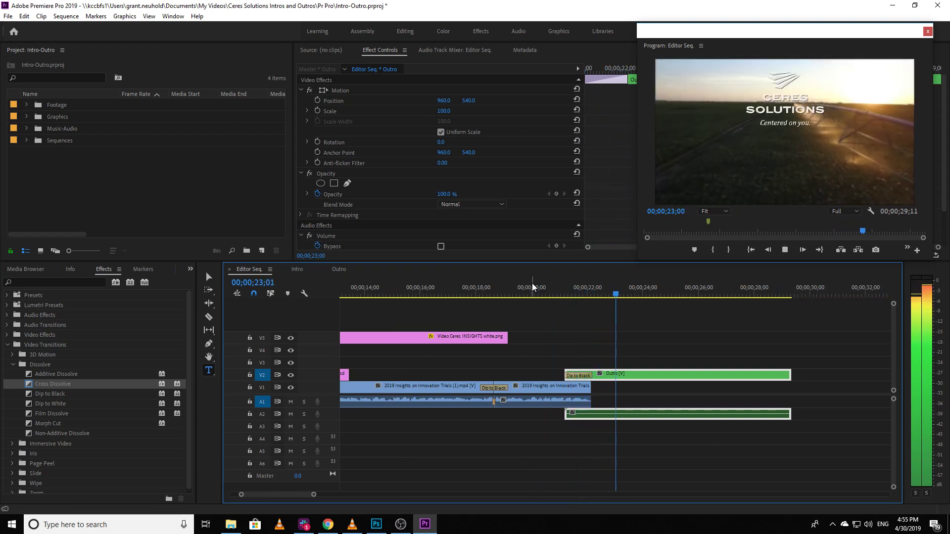
left_click_drag(553, 291, 647, 296)
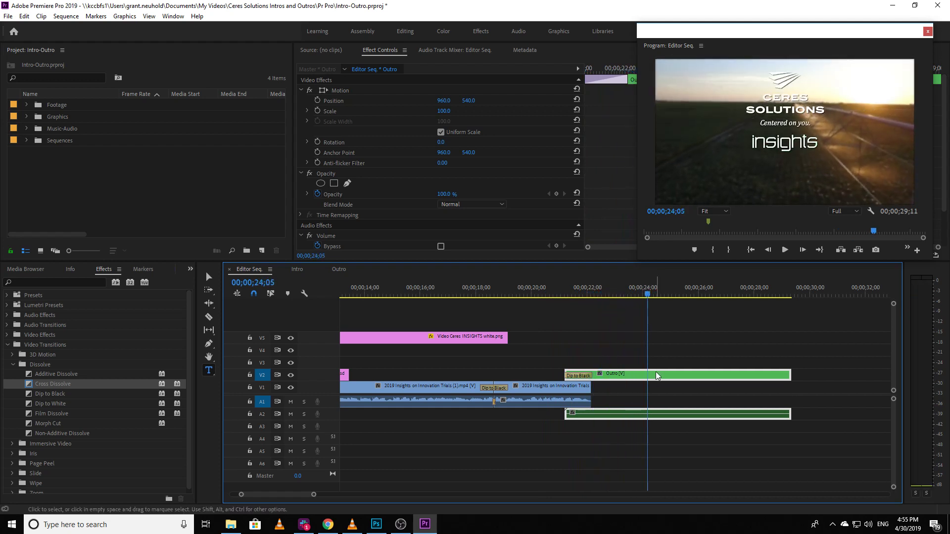
key("space")
key("space")
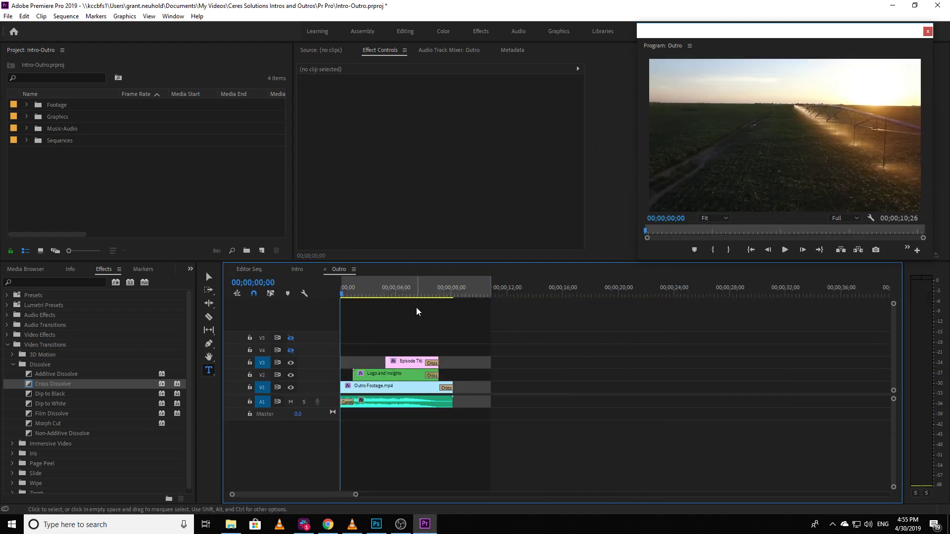
Step: Open the Outro sequence and replace the episode title text on V3 with "Name this Here"
left_click(412, 293)
left_click(414, 365)
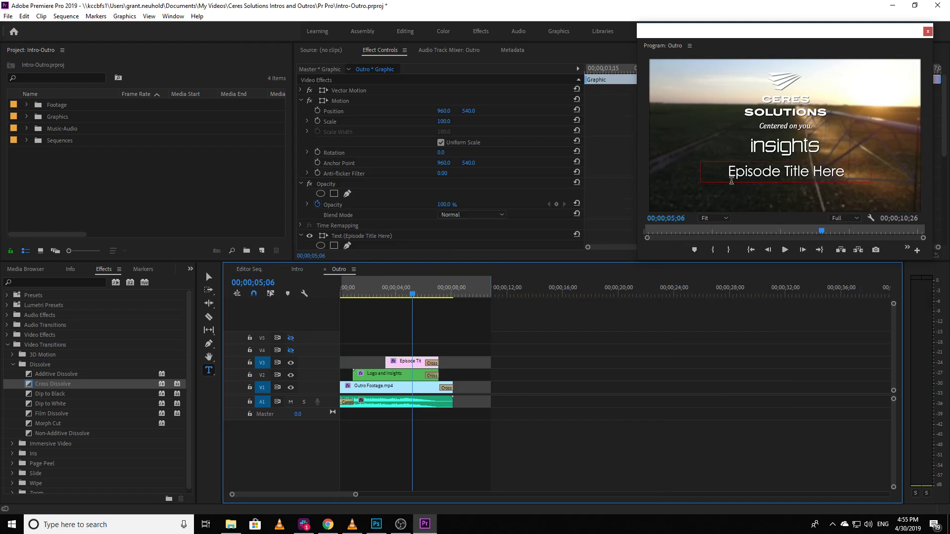
left_click_drag(732, 171, 860, 176)
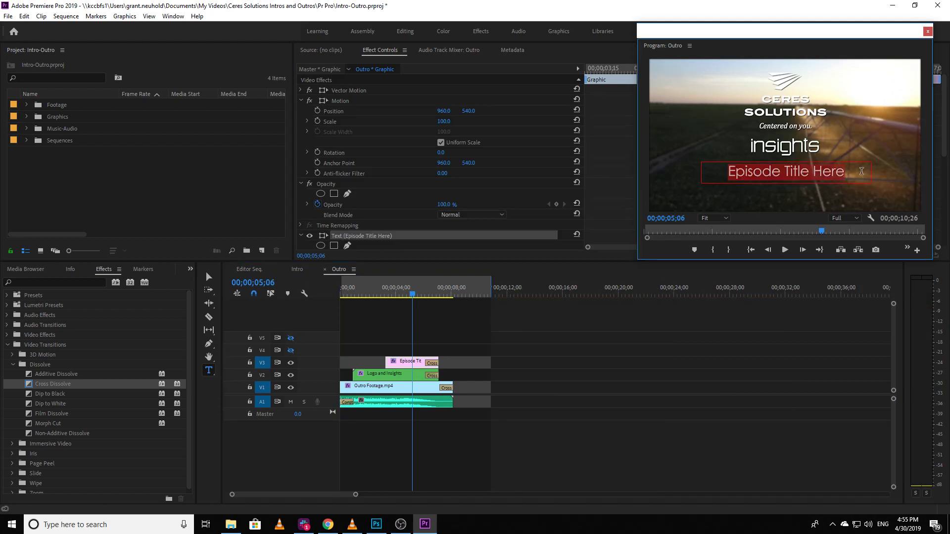
type("Name this H")
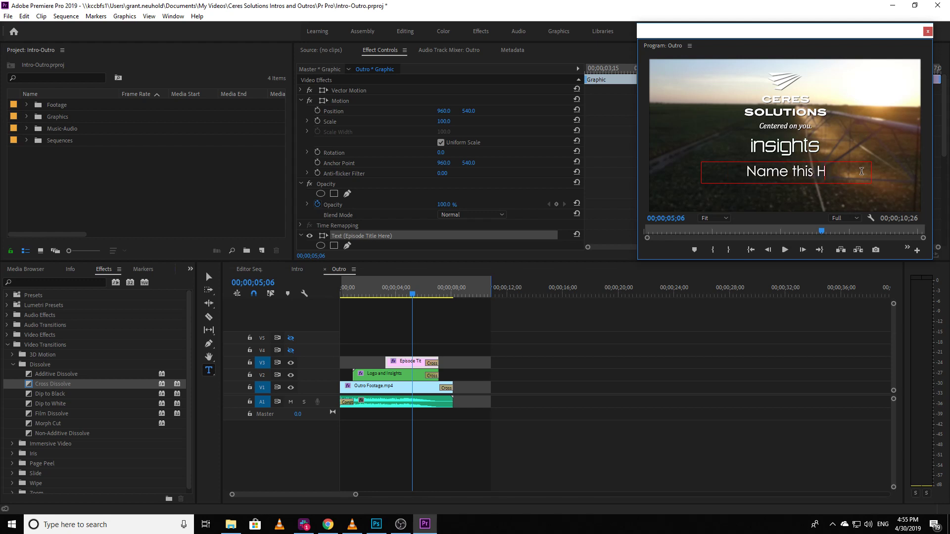
type("ere")
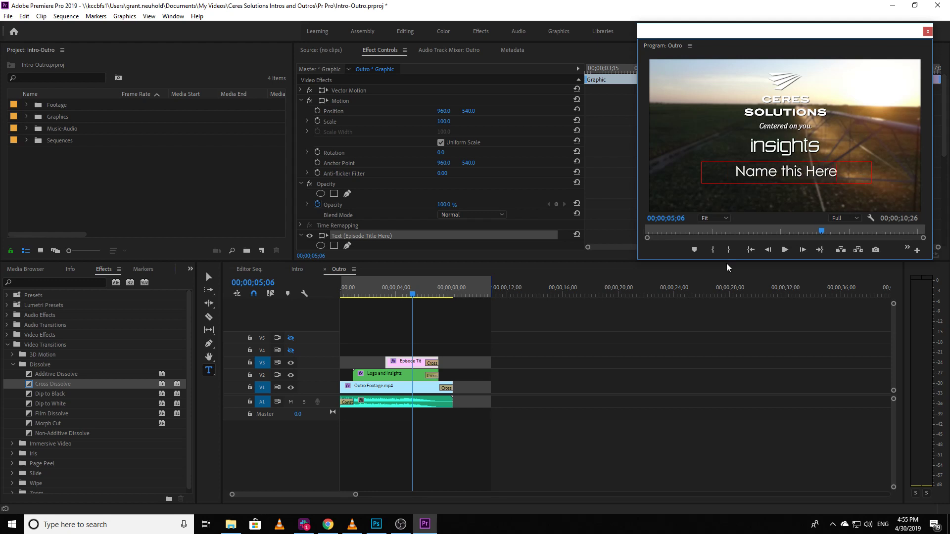
Step: Return to Editor Seq., check the updated Outro title, and review the timeline back to 00;00;18;18
left_click(251, 269)
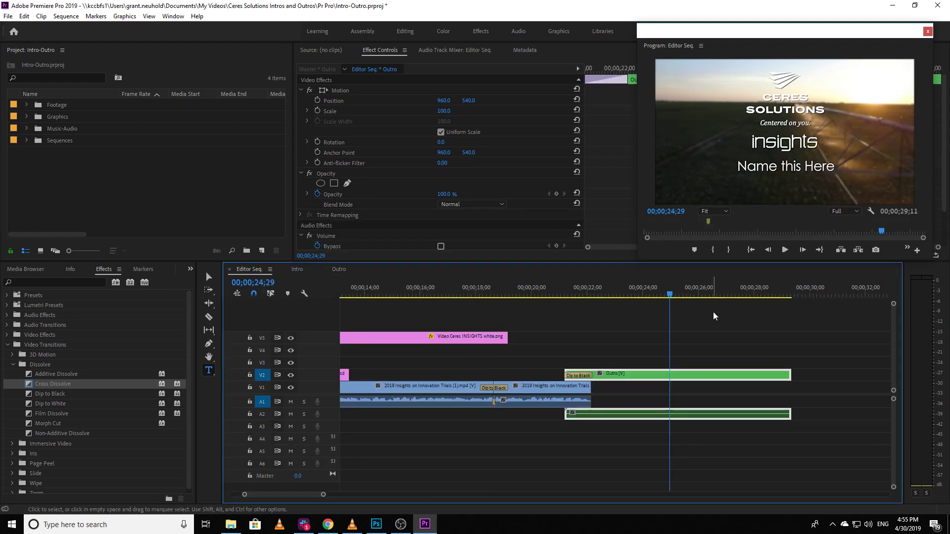
left_click_drag(668, 299, 723, 289)
left_click_drag(622, 302, 492, 319)
key("minus")
key("minus")
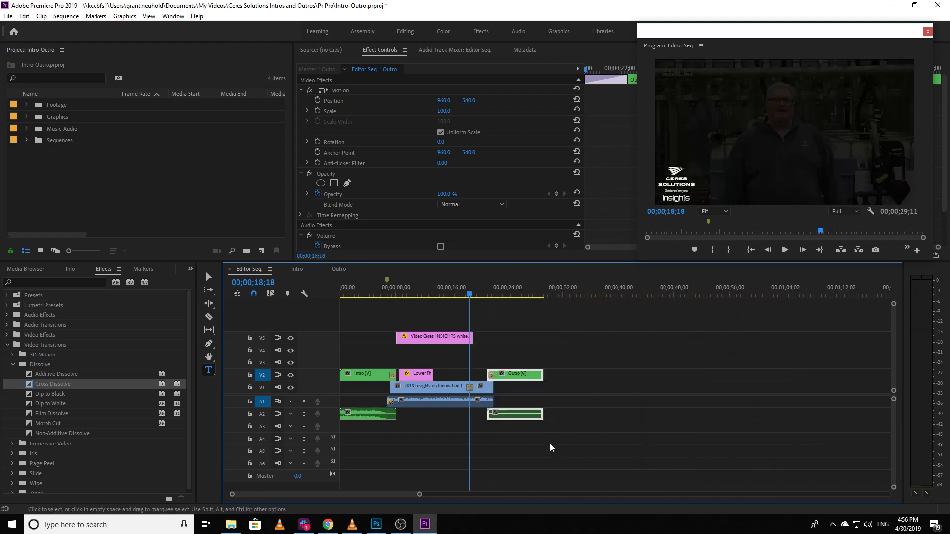